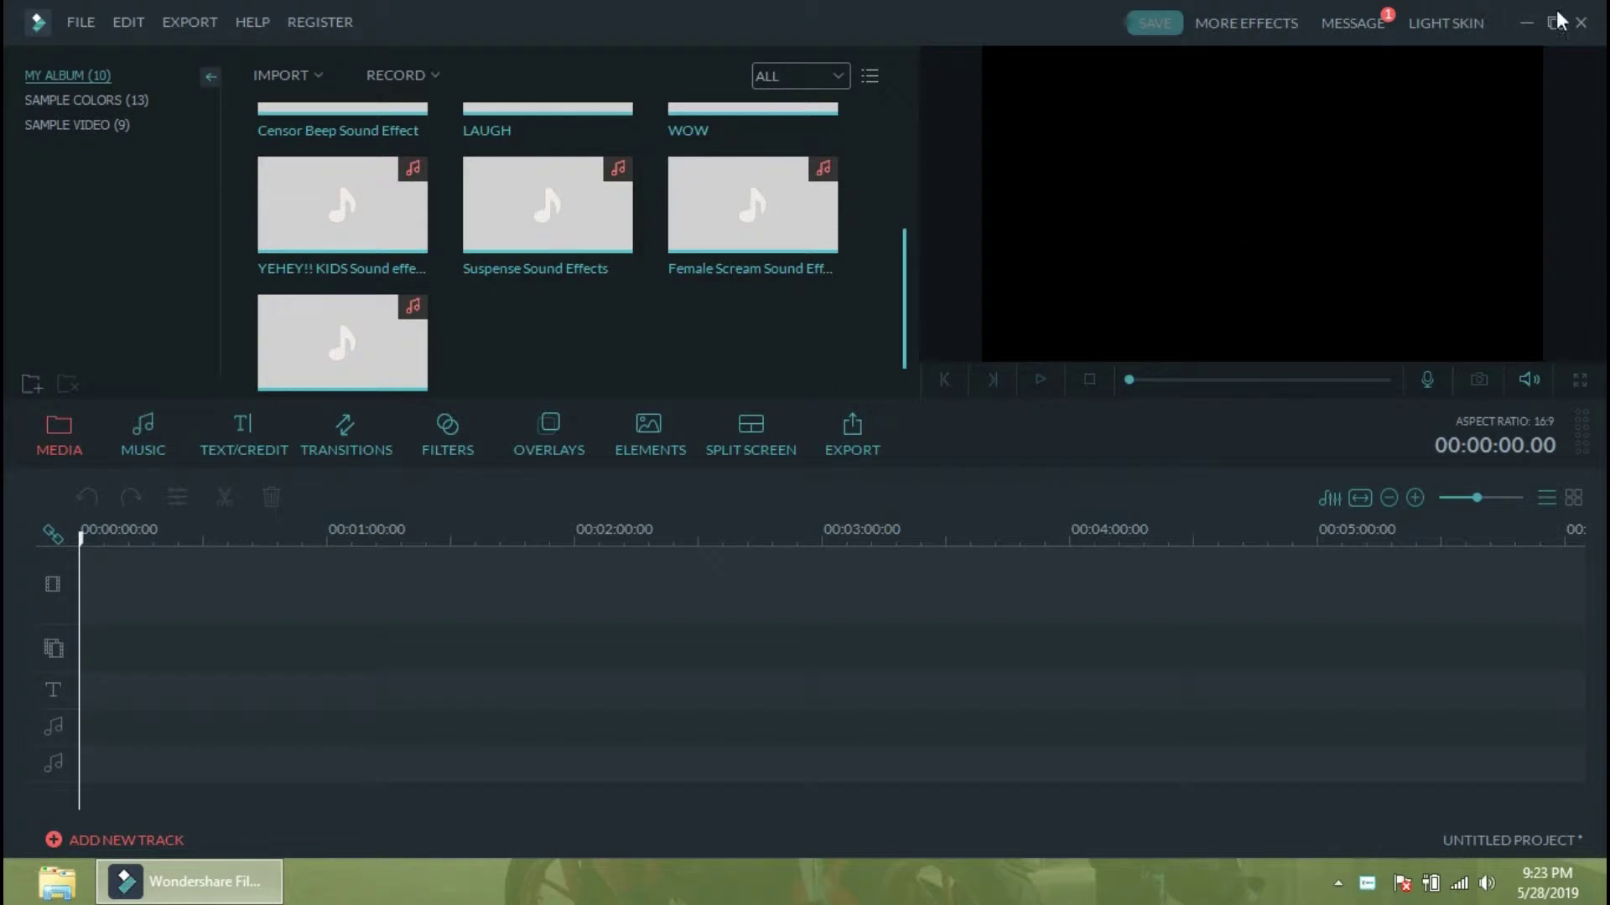
Minimize Filmora, refresh the desktop twice, and launch Google Chrome
{"action": "left_click", "coordinate": [1525, 23]}
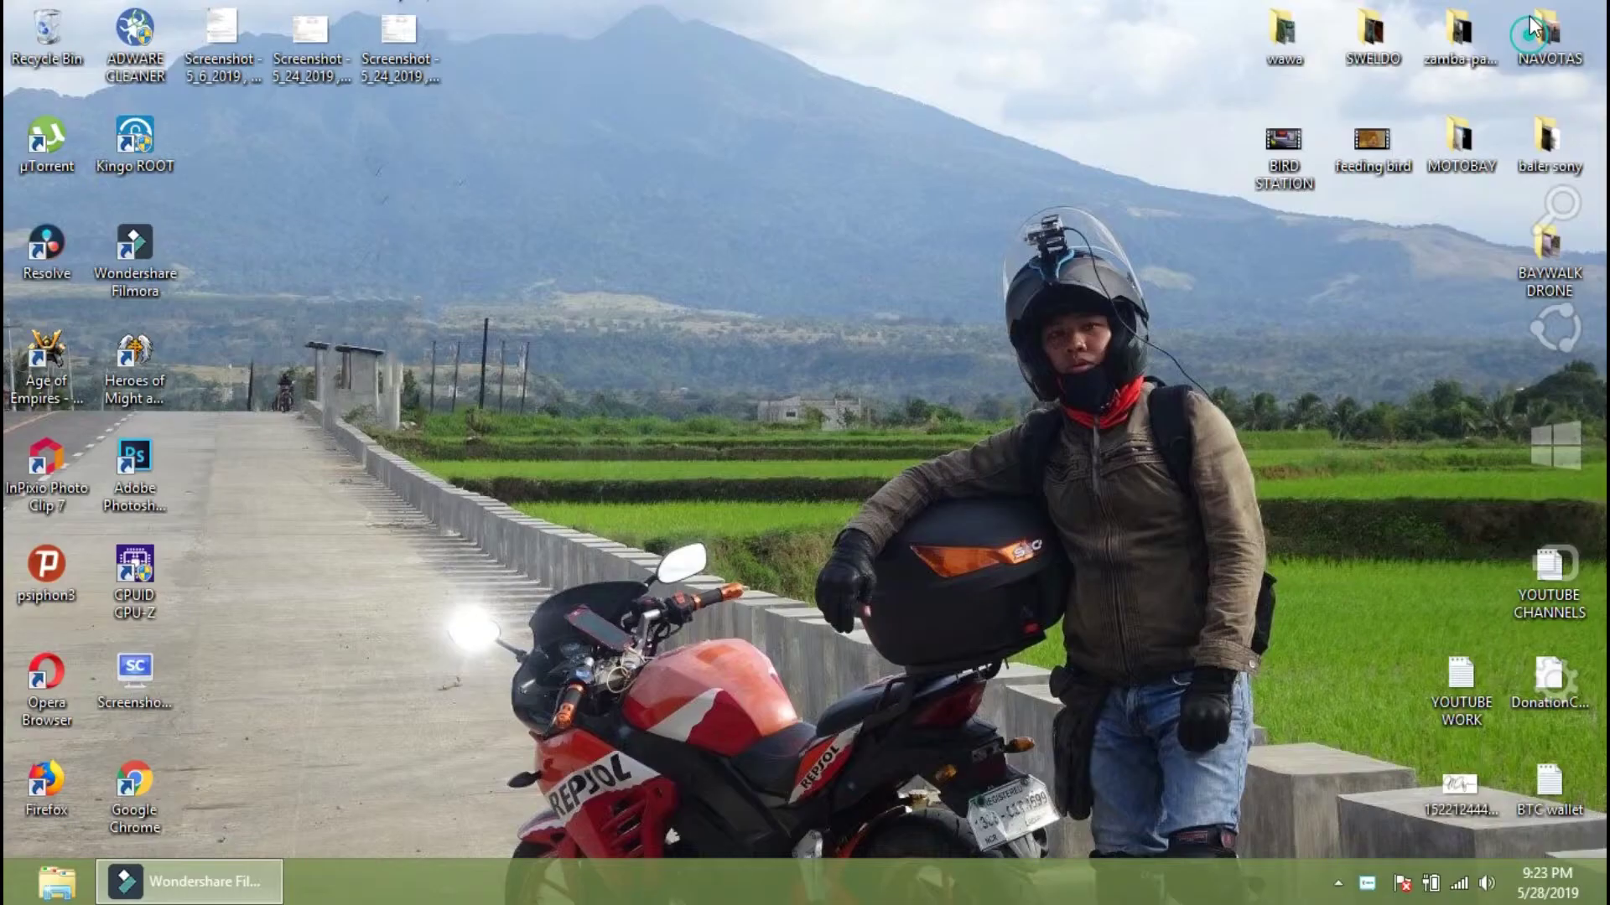
{"action": "right_click", "coordinate": [505, 377]}
{"action": "left_click", "coordinate": [575, 501]}
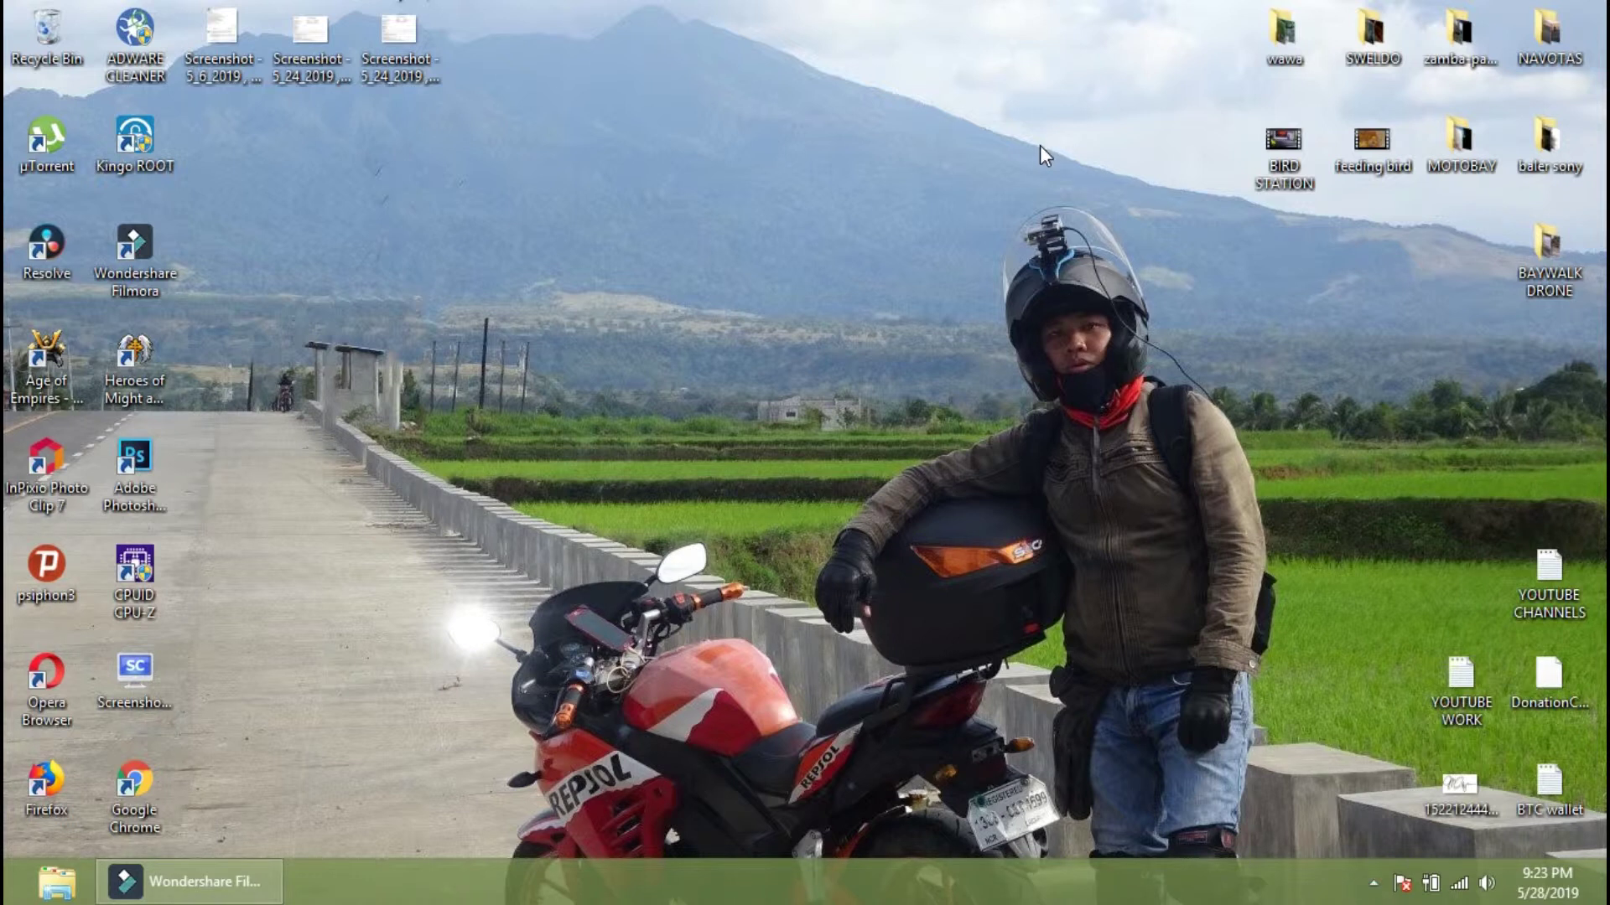
{"action": "right_click", "coordinate": [641, 284]}
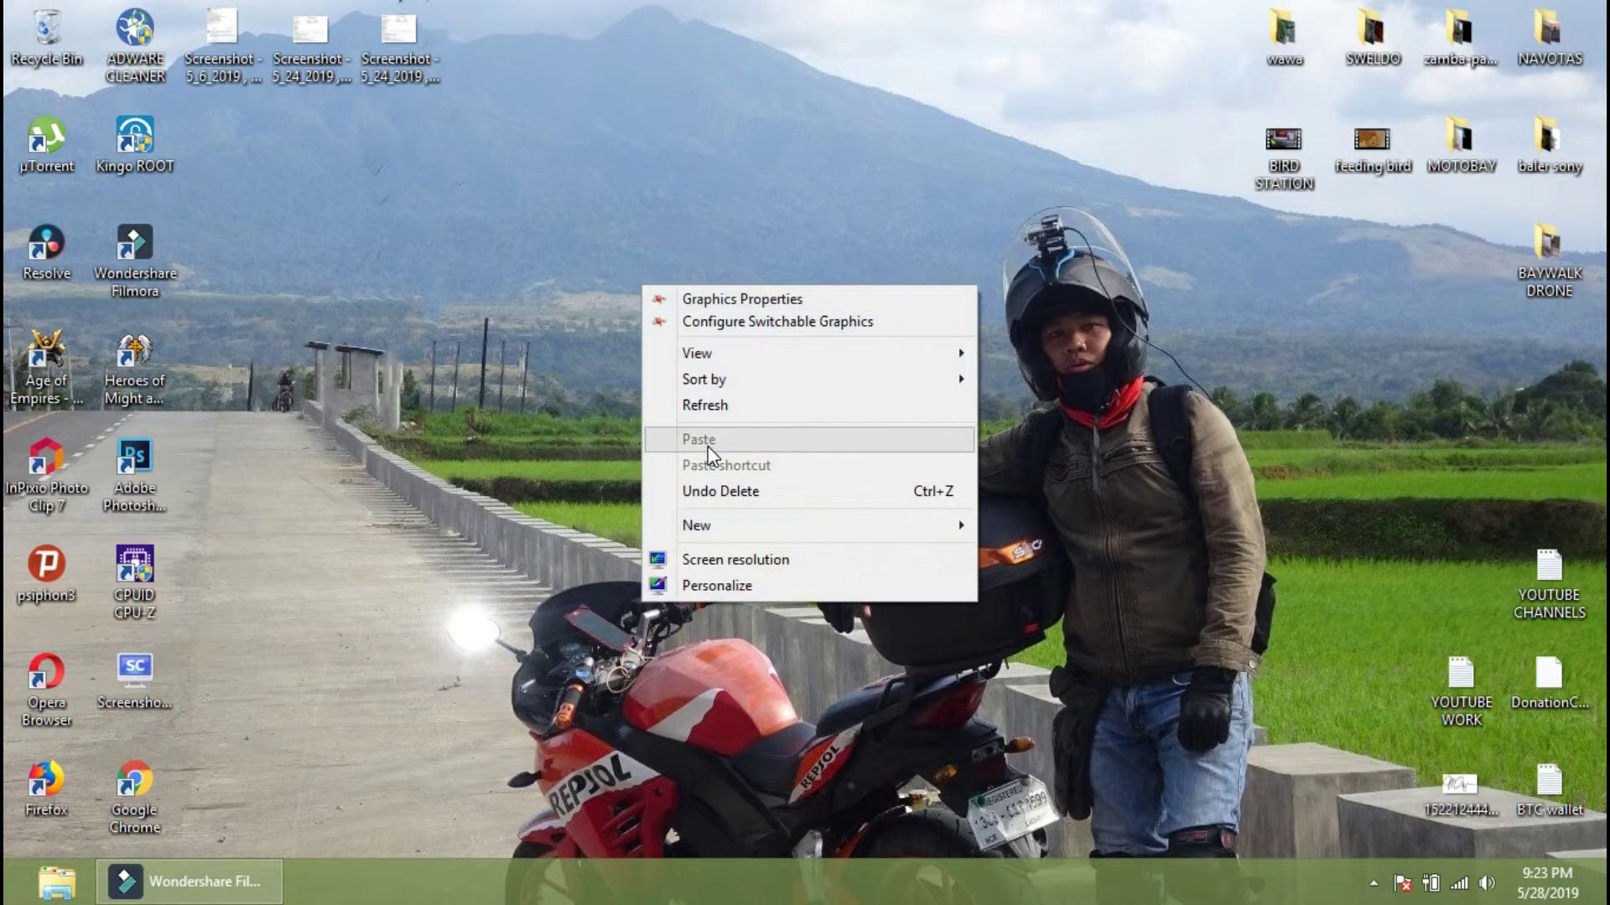
{"action": "left_click", "coordinate": [733, 394]}
{"action": "double_click", "coordinate": [130, 779]}
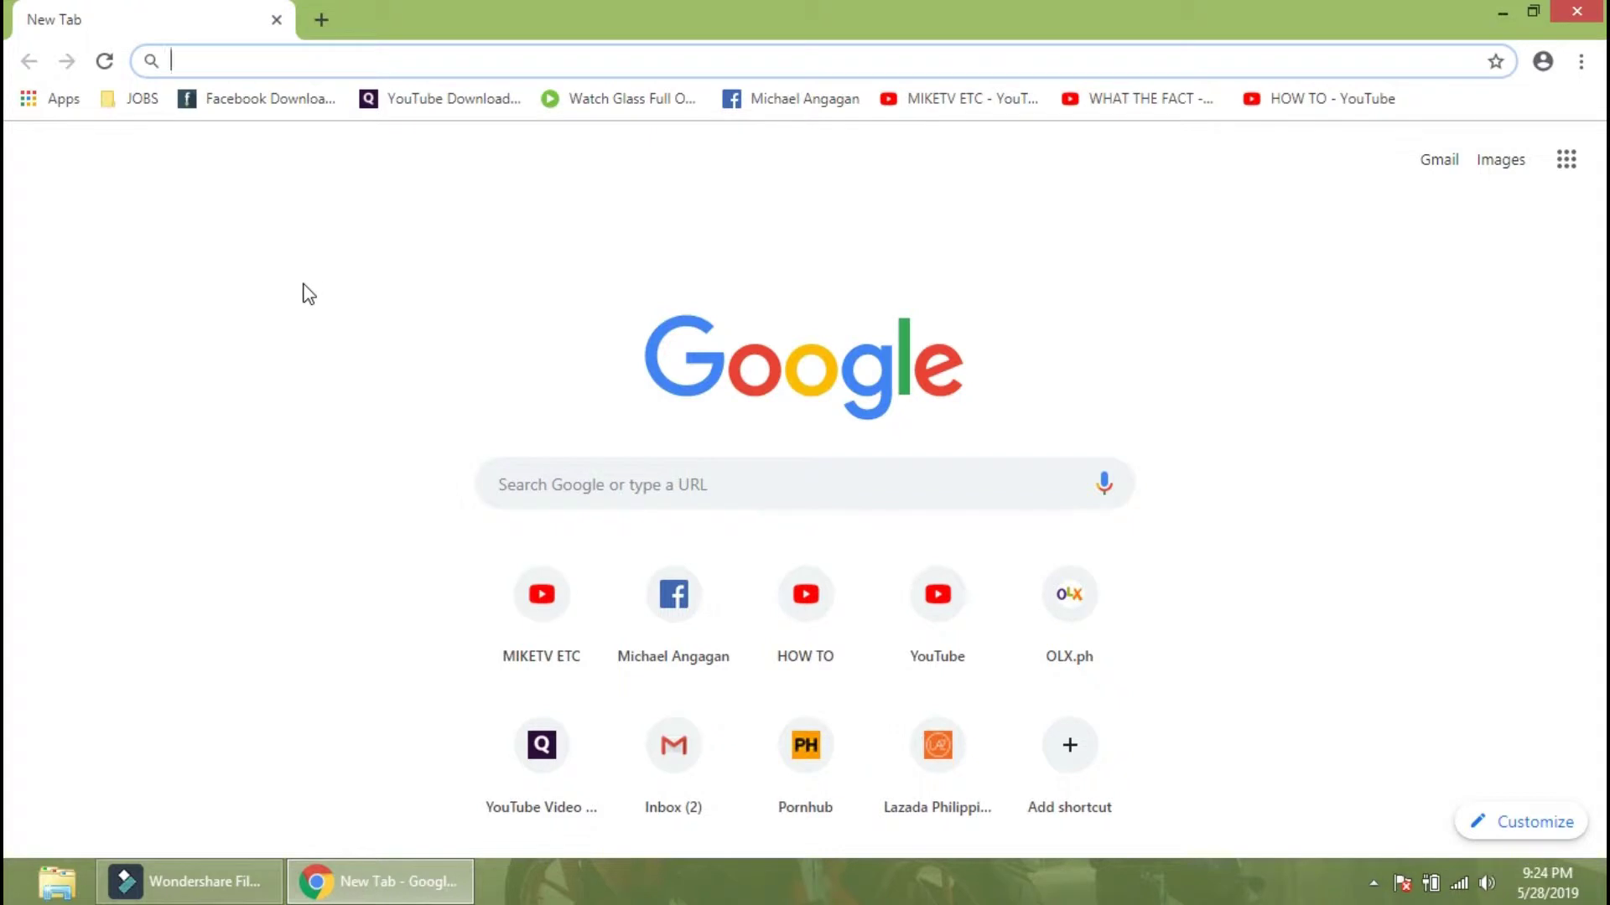
Open Gmail from the Google apps grid on Chrome's new tab page
{"action": "left_click", "coordinate": [485, 61]}
{"action": "left_click", "coordinate": [1390, 479]}
{"action": "left_click", "coordinate": [1291, 191]}
{"action": "left_click", "coordinate": [1266, 347]}
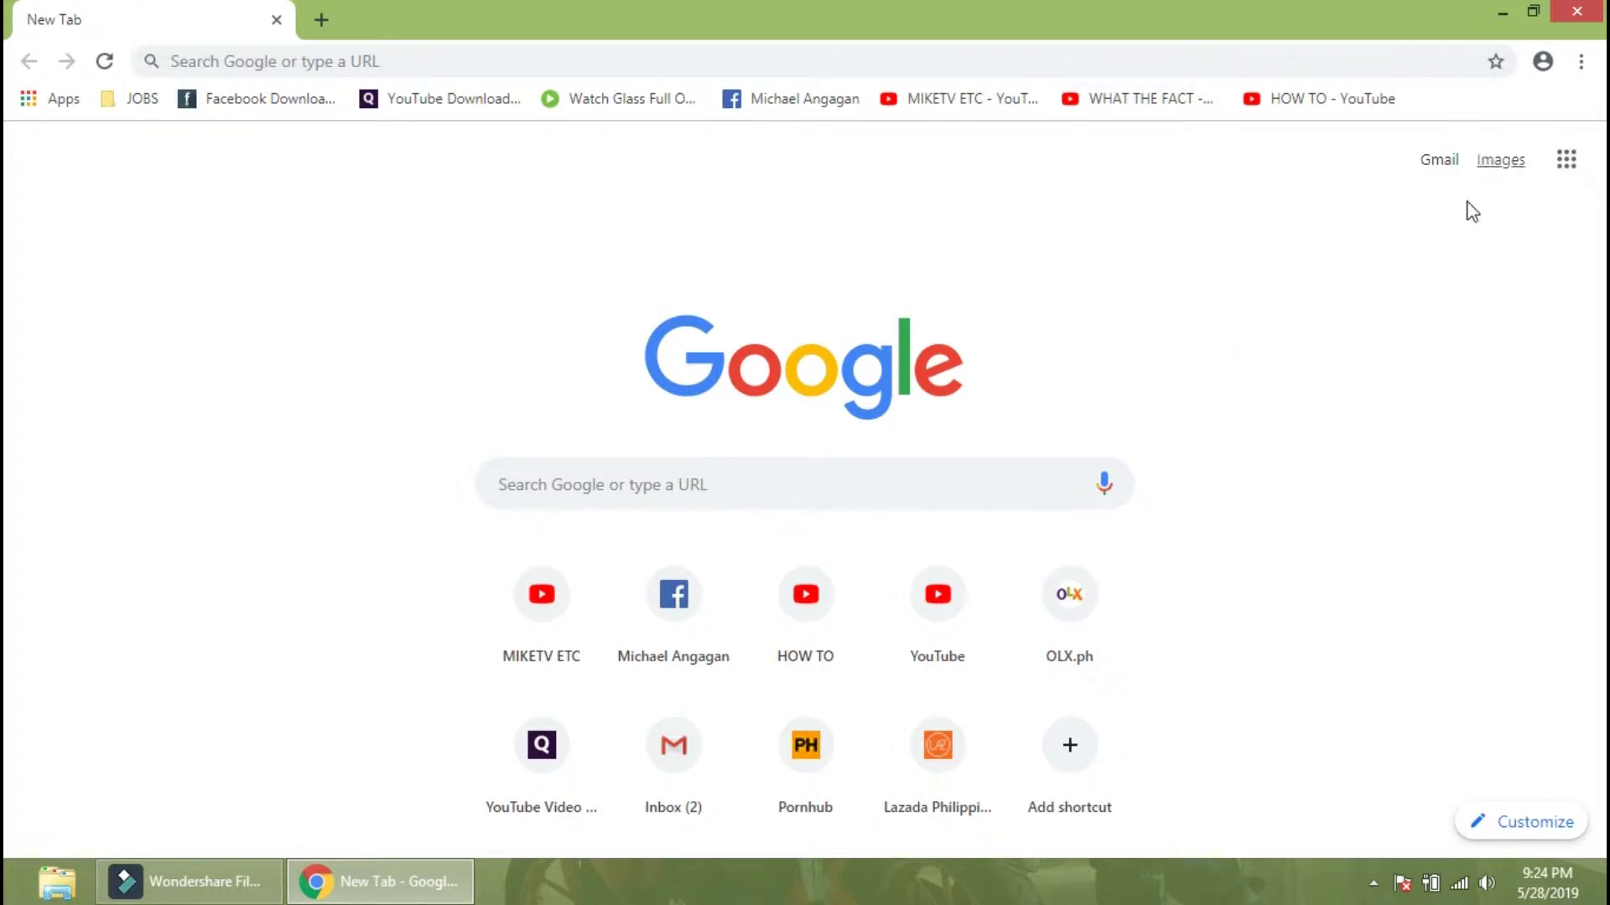
{"action": "left_click", "coordinate": [1568, 164]}
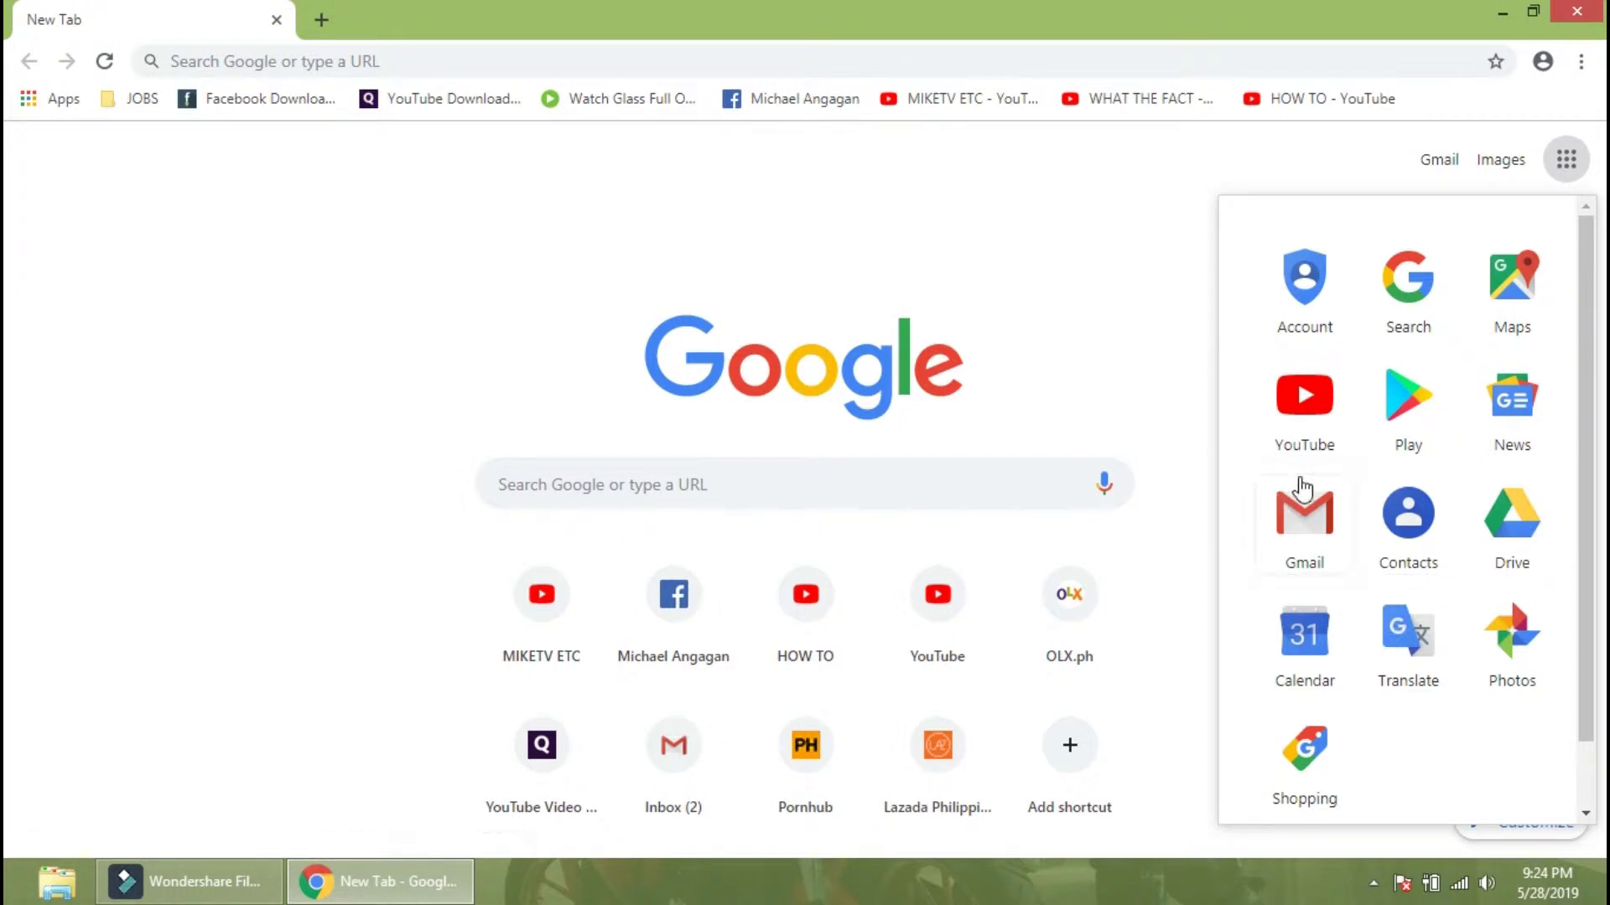
{"action": "left_click", "coordinate": [1302, 518]}
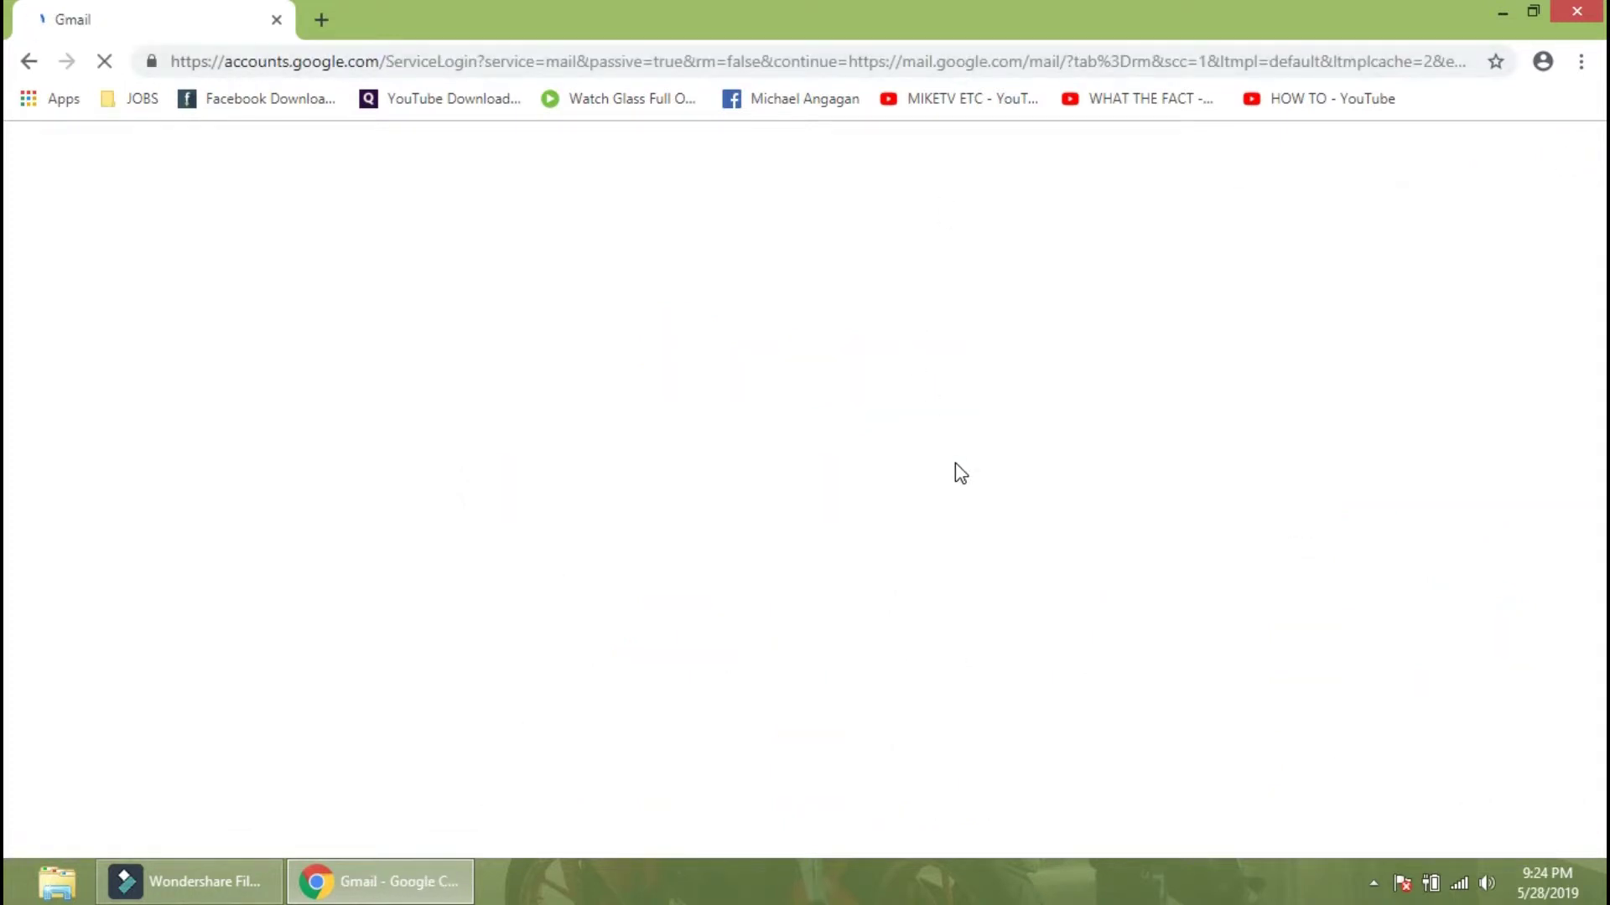
Choose Use another account and clear the prefilled Email field
{"action": "scroll", "coordinate": [958, 473], "scroll_direction": "down", "scroll_amount": 2}
{"action": "scroll", "coordinate": [956, 470], "scroll_direction": "down", "scroll_amount": 1}
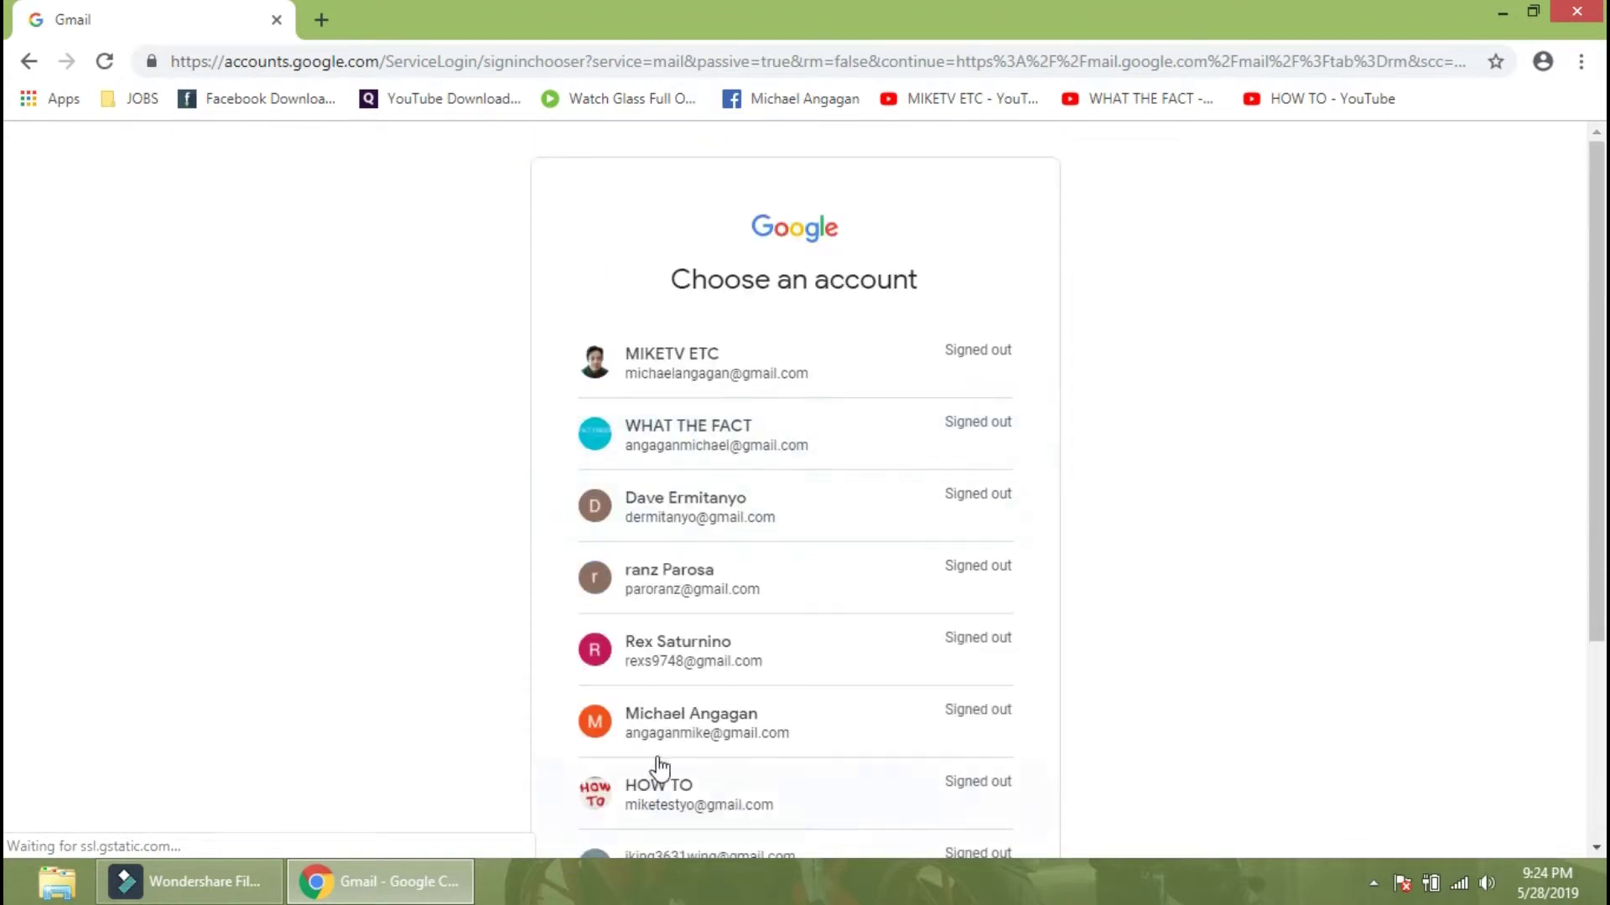
{"action": "scroll", "coordinate": [838, 687], "scroll_direction": "down", "scroll_amount": 4}
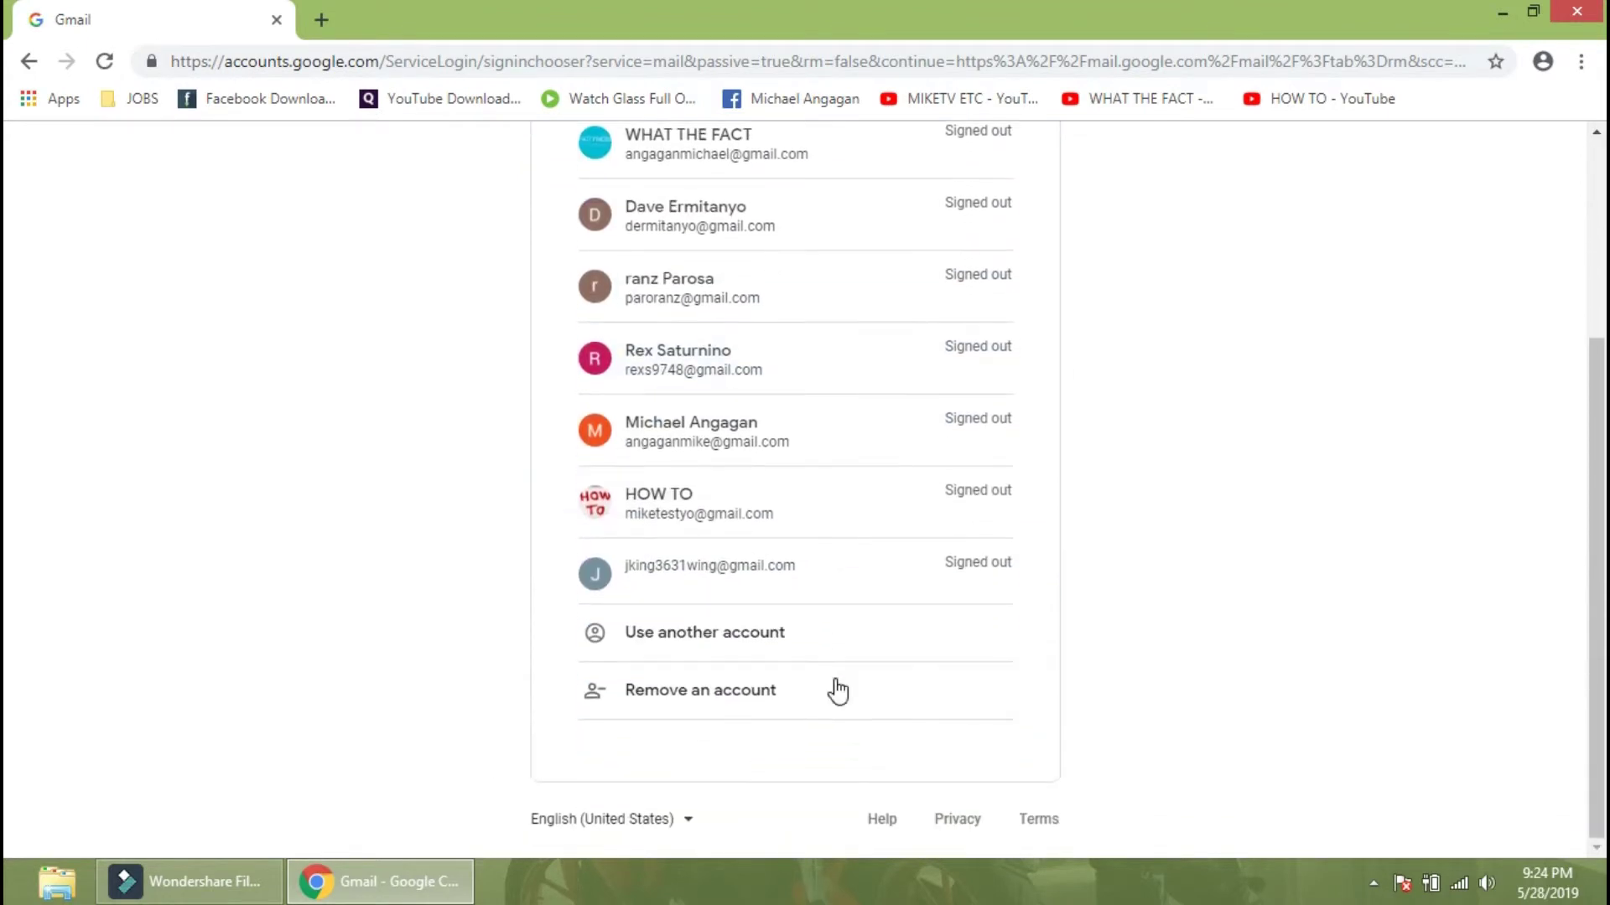
{"action": "left_click", "coordinate": [696, 645]}
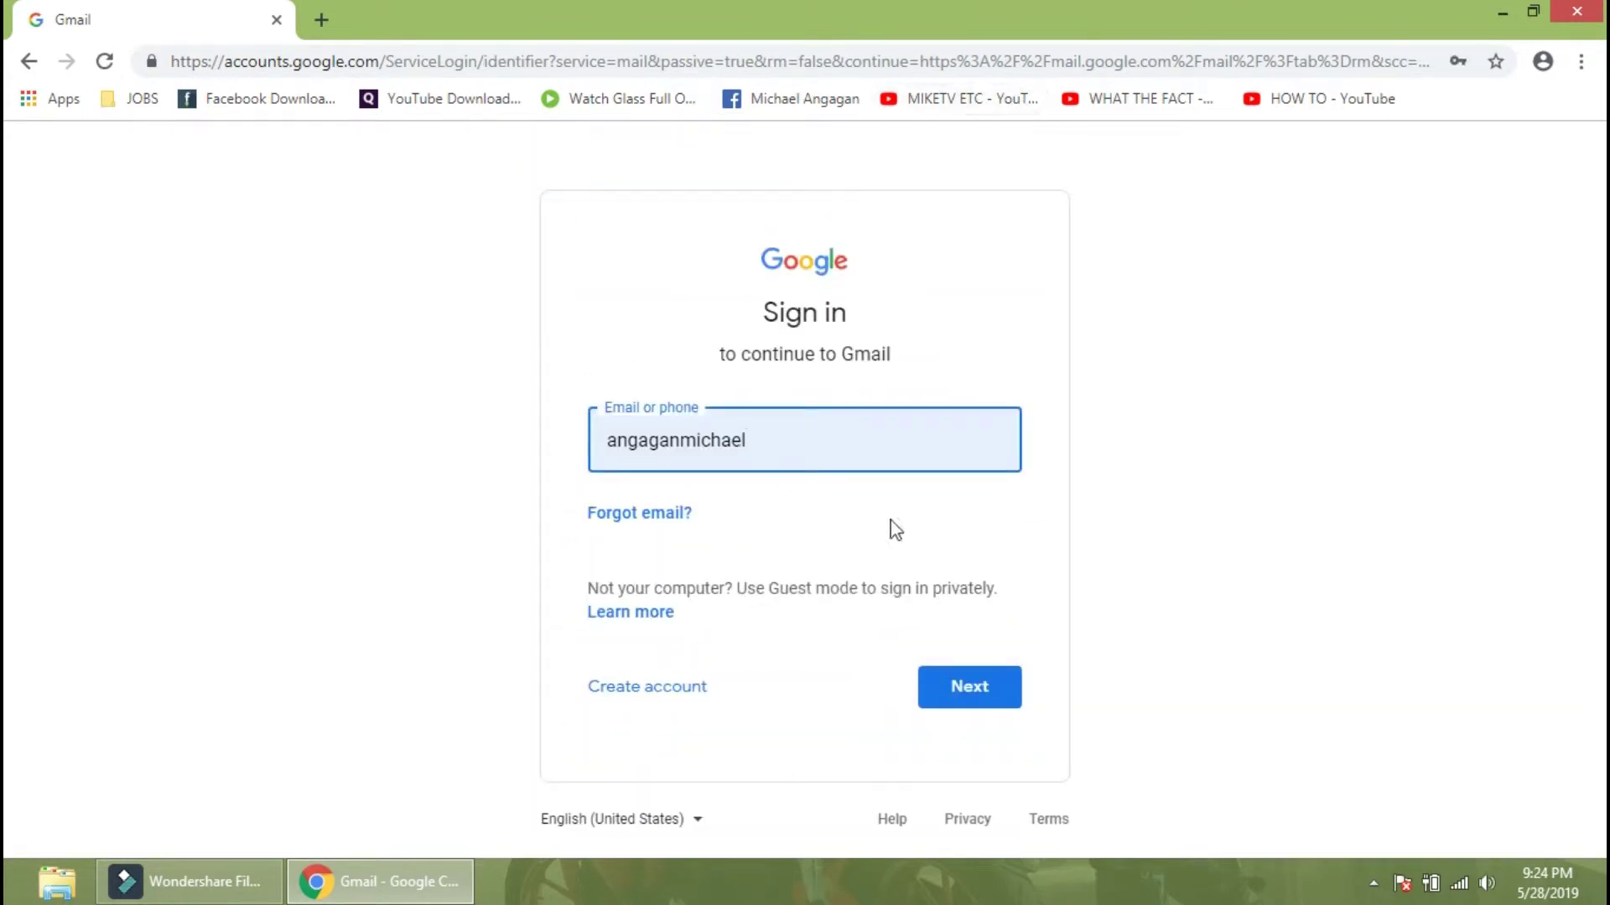
{"action": "double_click", "coordinate": [819, 436]}
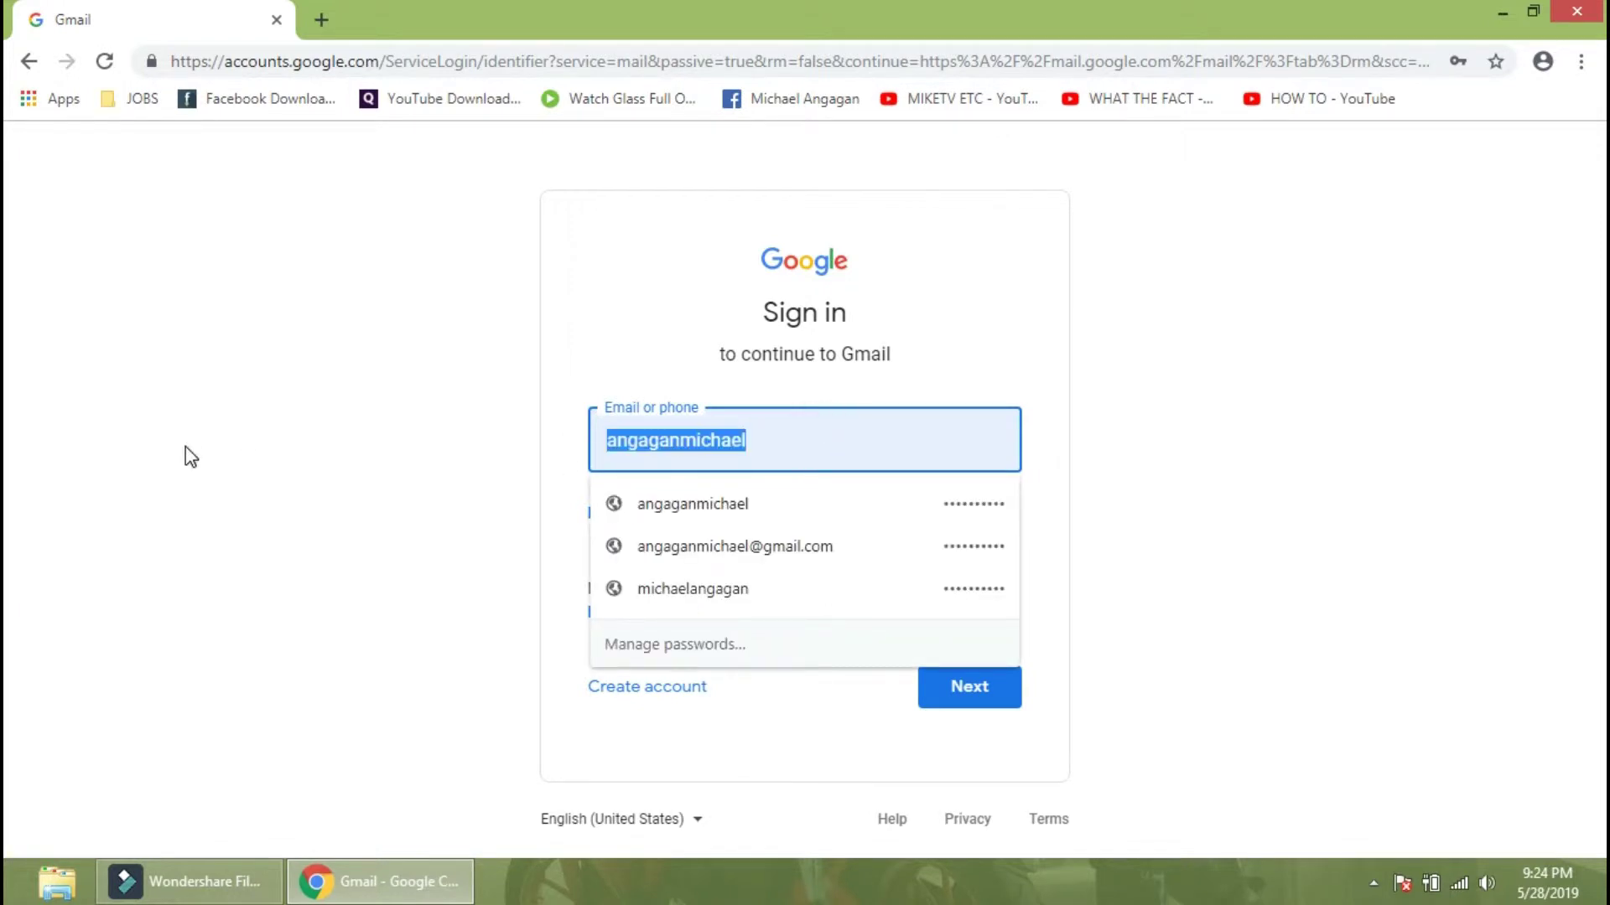
{"action": "key", "text": "BackSpace"}
{"action": "key", "text": "BackSpace"}
{"action": "key", "text": "BackSpace"}
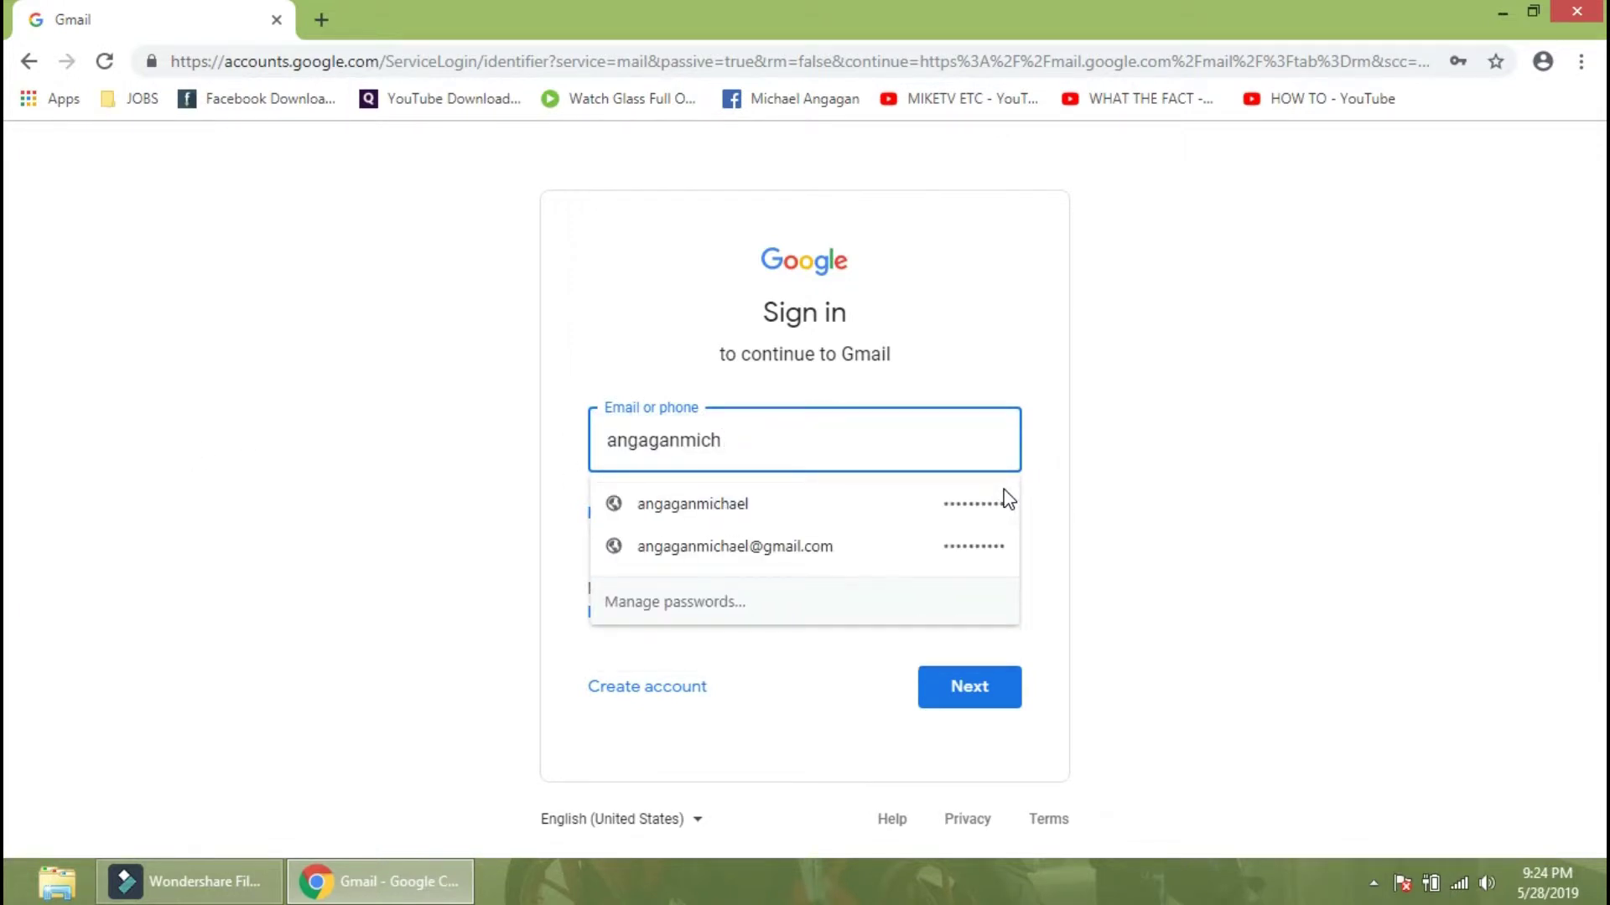
{"action": "key", "text": "BackSpace"}
{"action": "key", "text": "BackSpace"}
{"action": "key", "text": "BackSpace"}
{"action": "key", "text": "BackSpace"}
{"action": "key", "text": "BackSpace"}
{"action": "key", "text": "BackSpace"}
{"action": "key", "text": "BackSpace"}
{"action": "key", "text": "BackSpace"}
{"action": "key", "text": "BackSpace"}
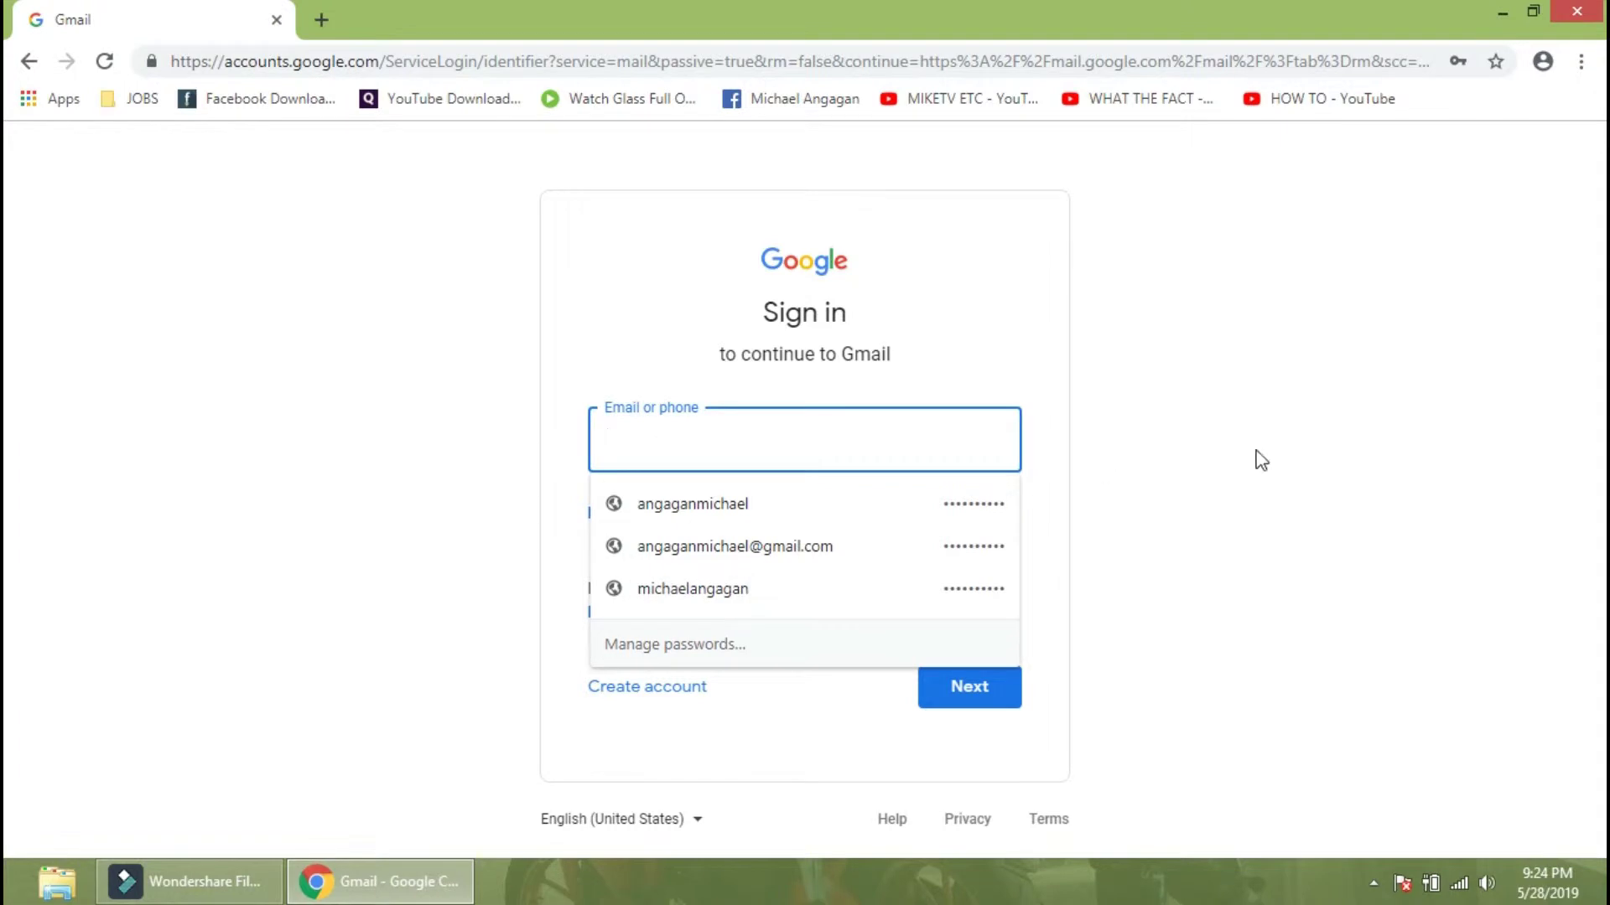
Start a new Google account with Create account > For myself
{"action": "left_click", "coordinate": [1306, 462]}
{"action": "left_click", "coordinate": [634, 693]}
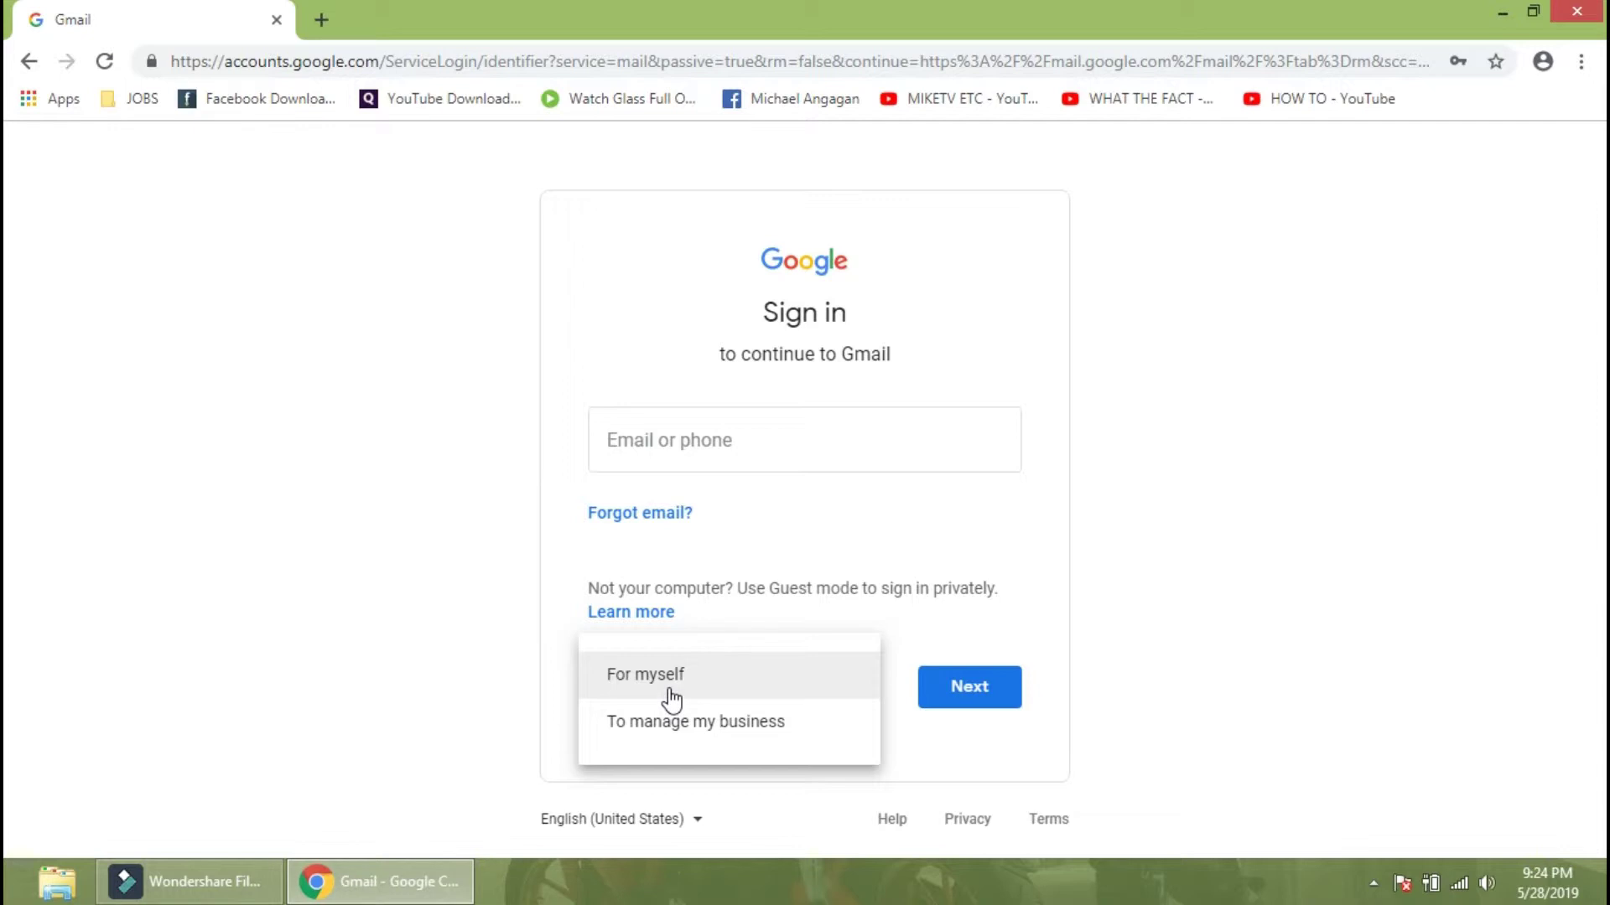
{"action": "left_click", "coordinate": [634, 677]}
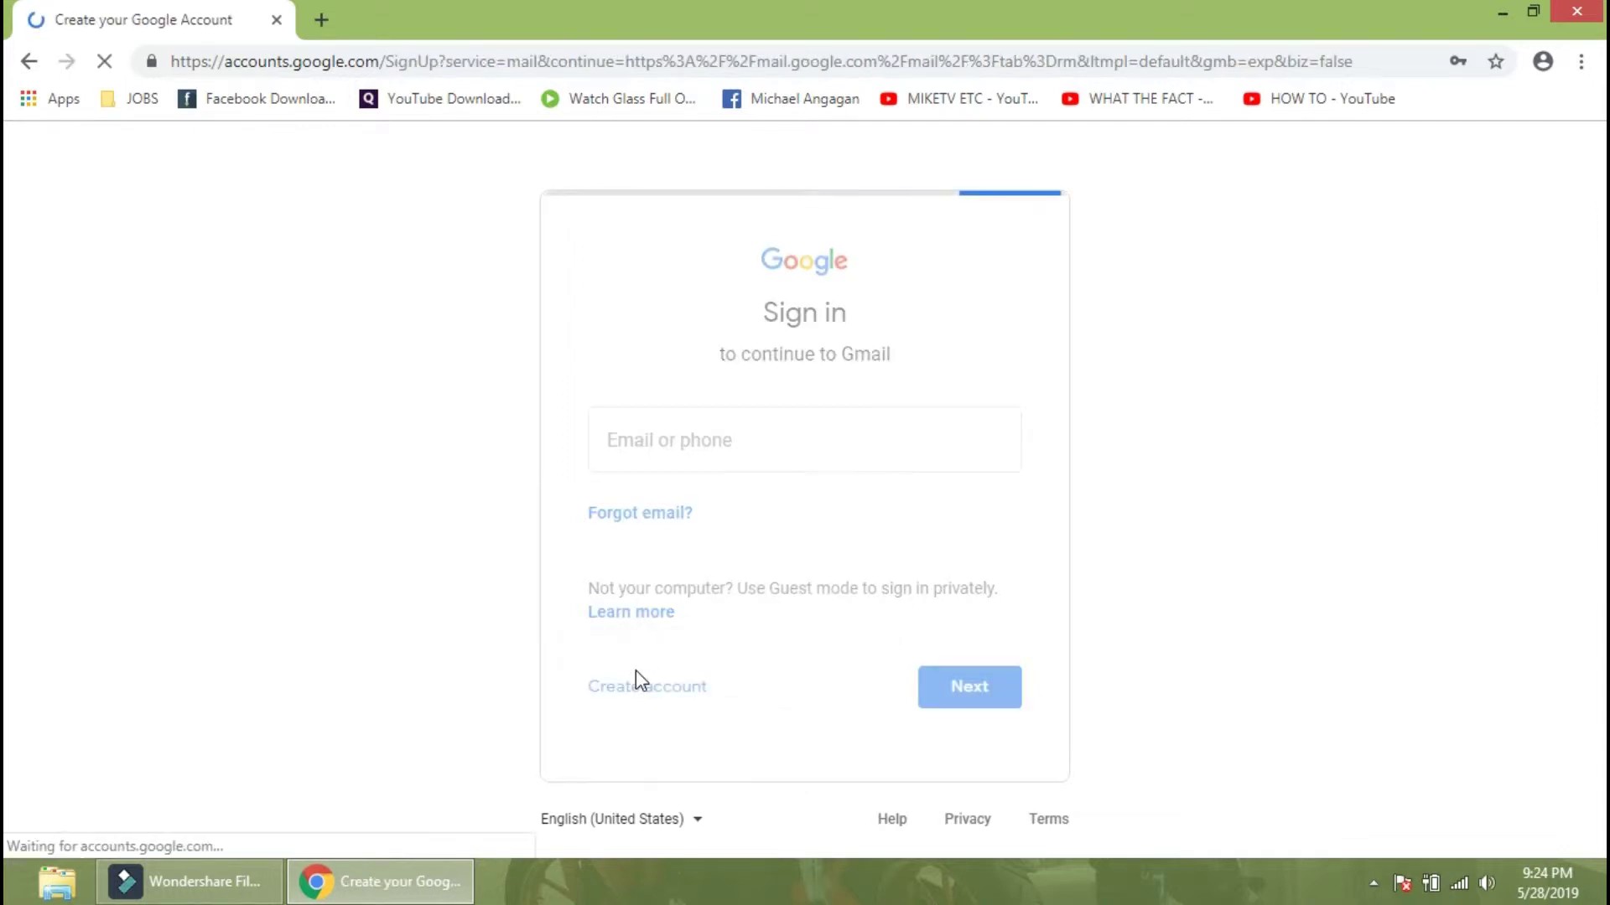
Enter the first and last name, a desired username and a password, and submit
{"action": "left_click", "coordinate": [478, 392]}
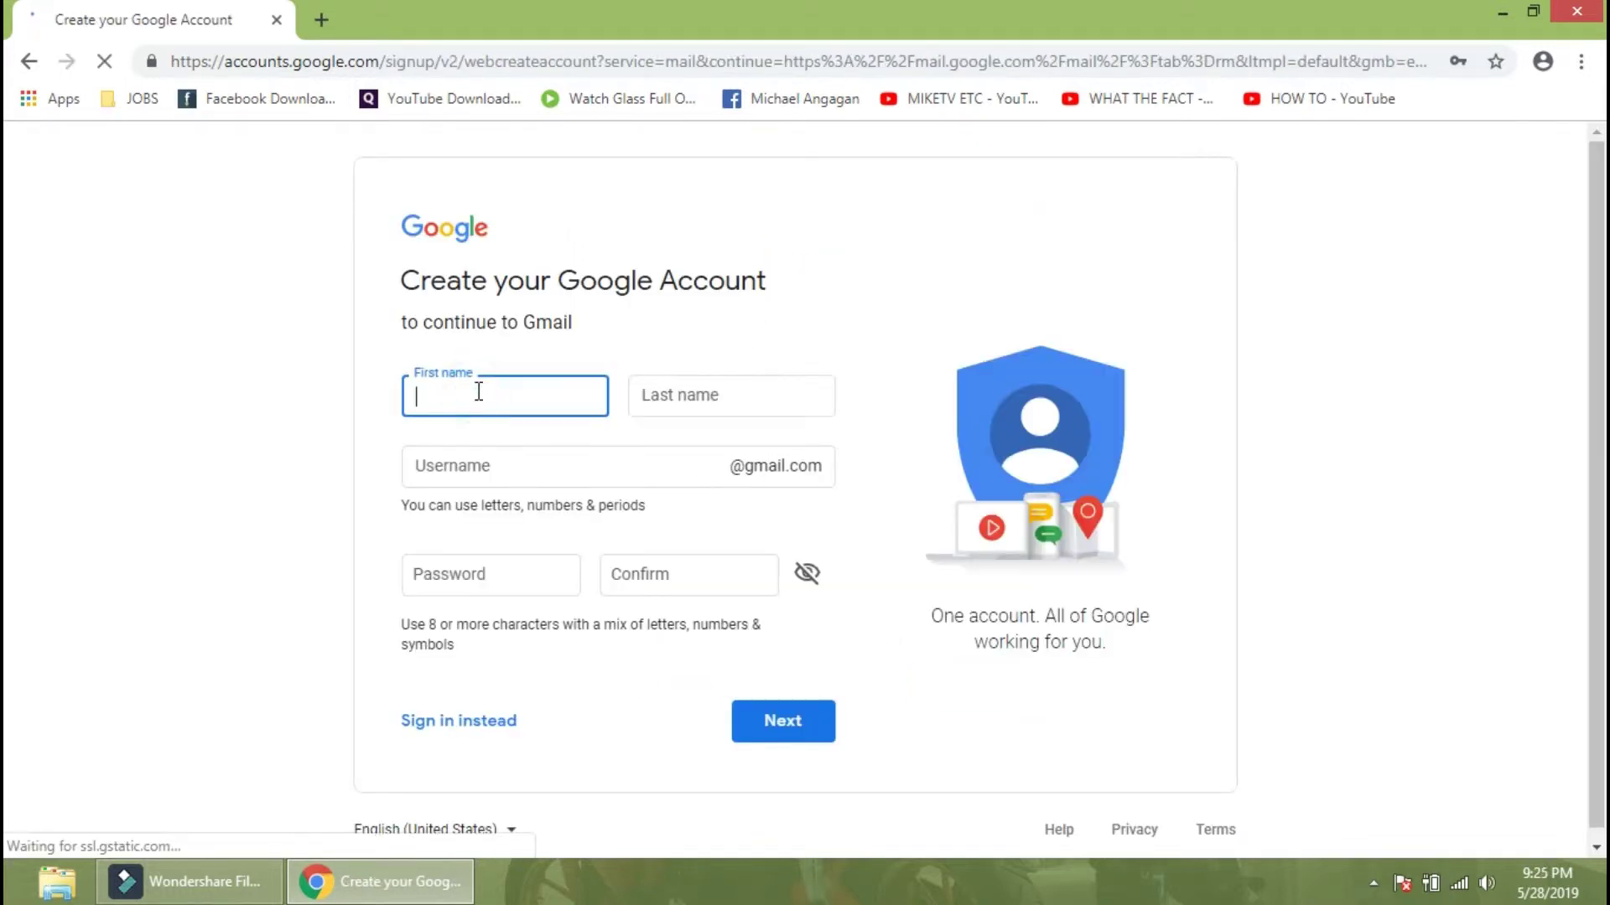
{"action": "type", "text": "Mike"}
{"action": "key", "text": "Tab"}
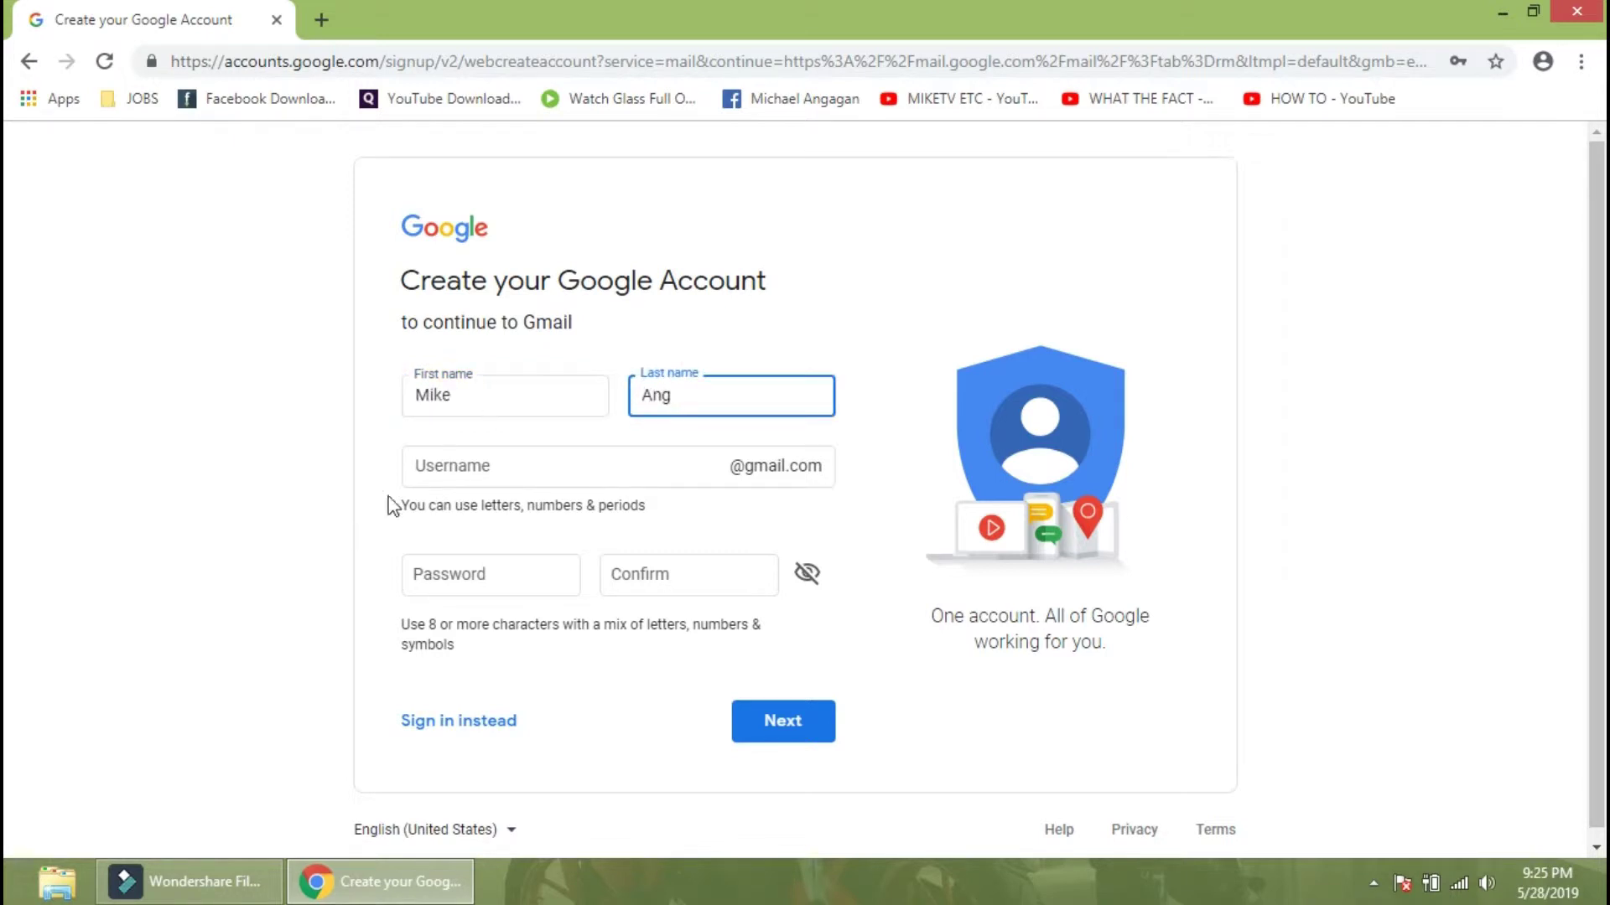
{"action": "left_click", "coordinate": [472, 469]}
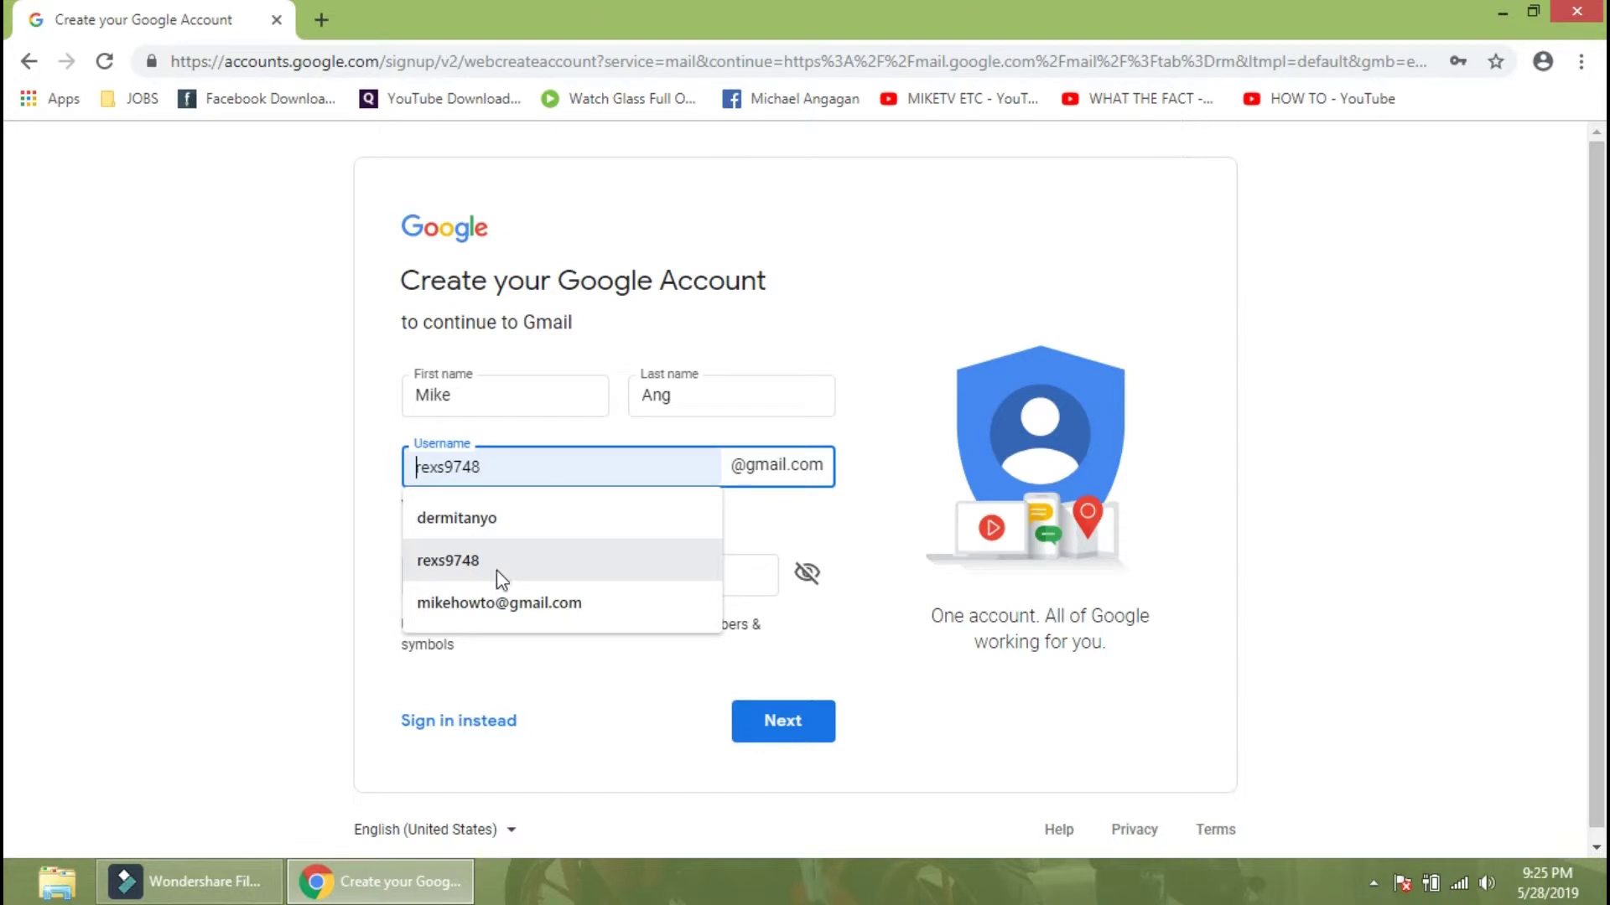
{"action": "type", "text": "e"}
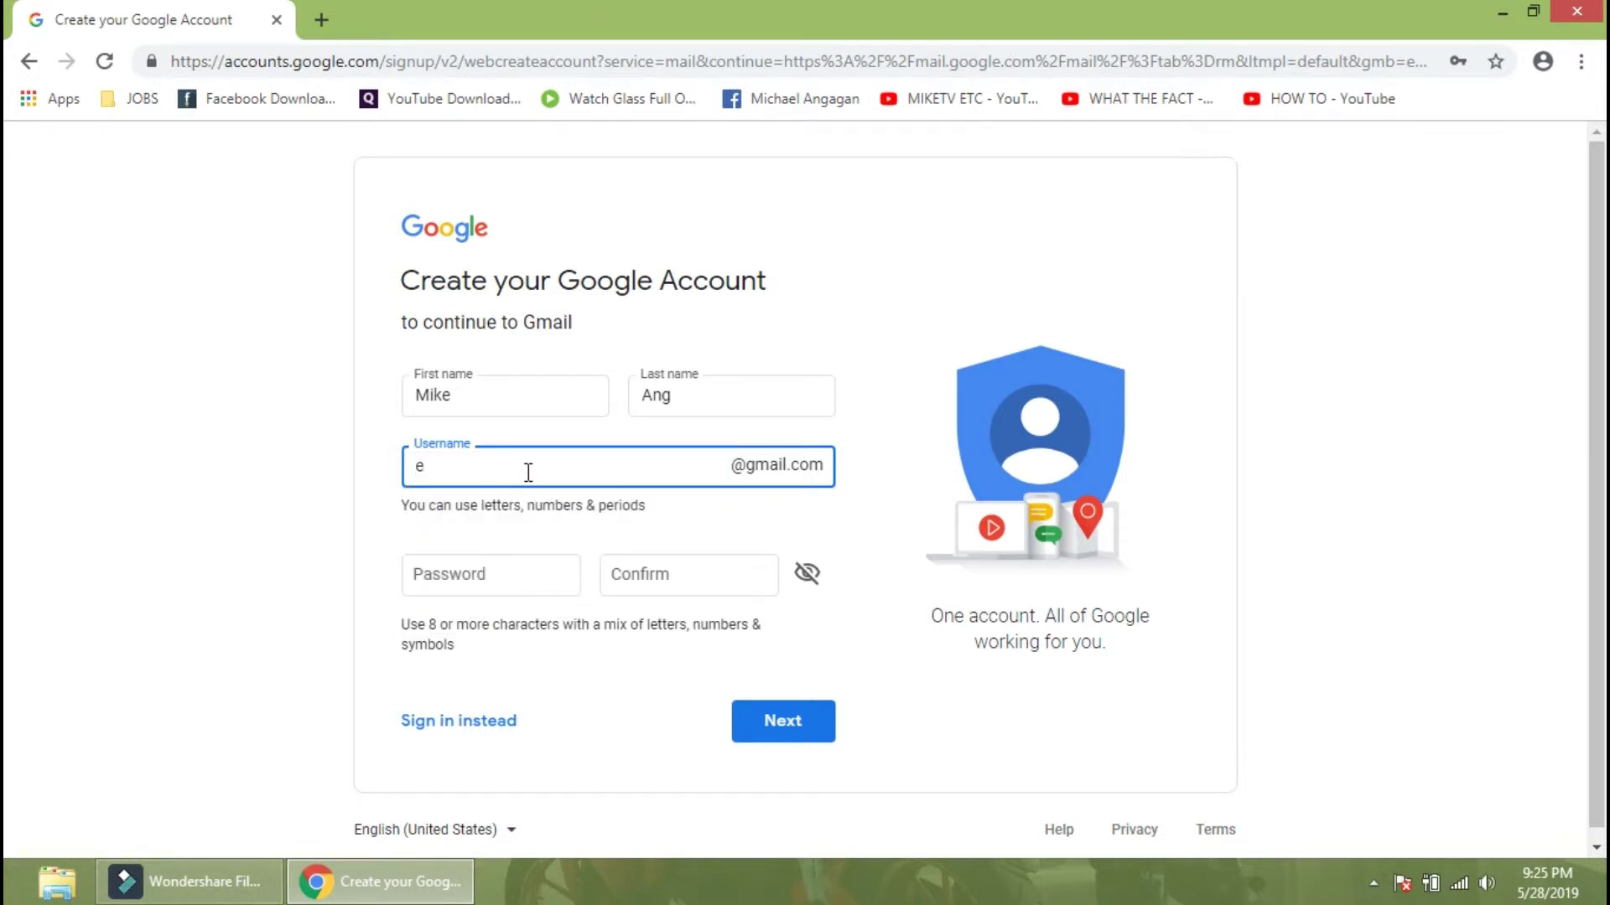
{"action": "key", "text": "BackSpace"}
{"action": "left_click", "coordinate": [524, 576]}
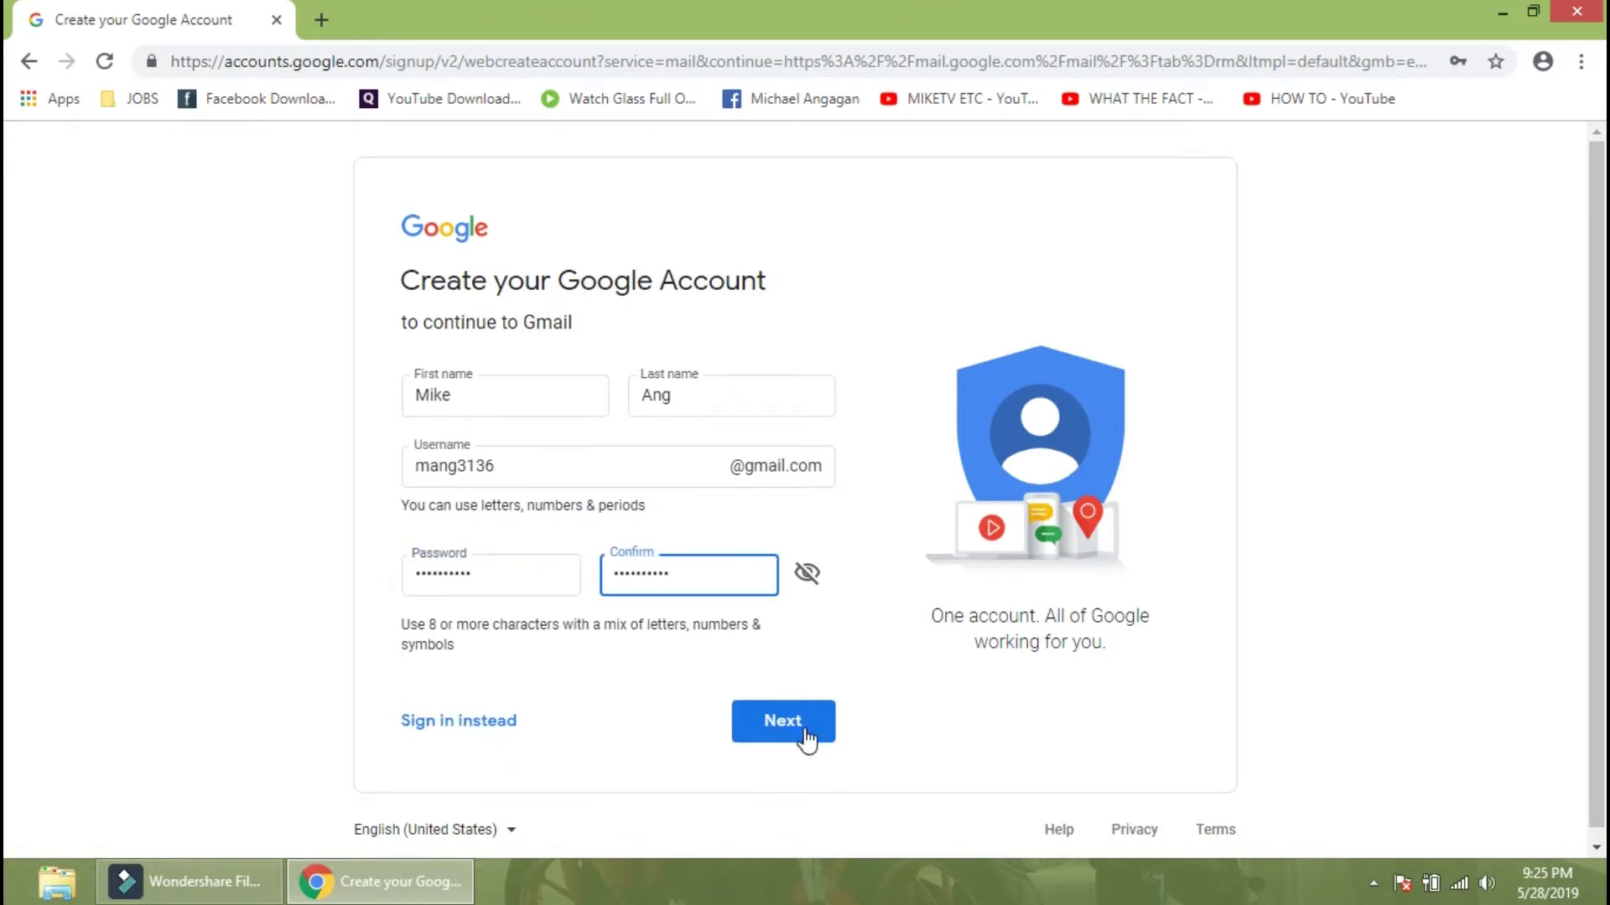
{"action": "left_click", "coordinate": [798, 729]}
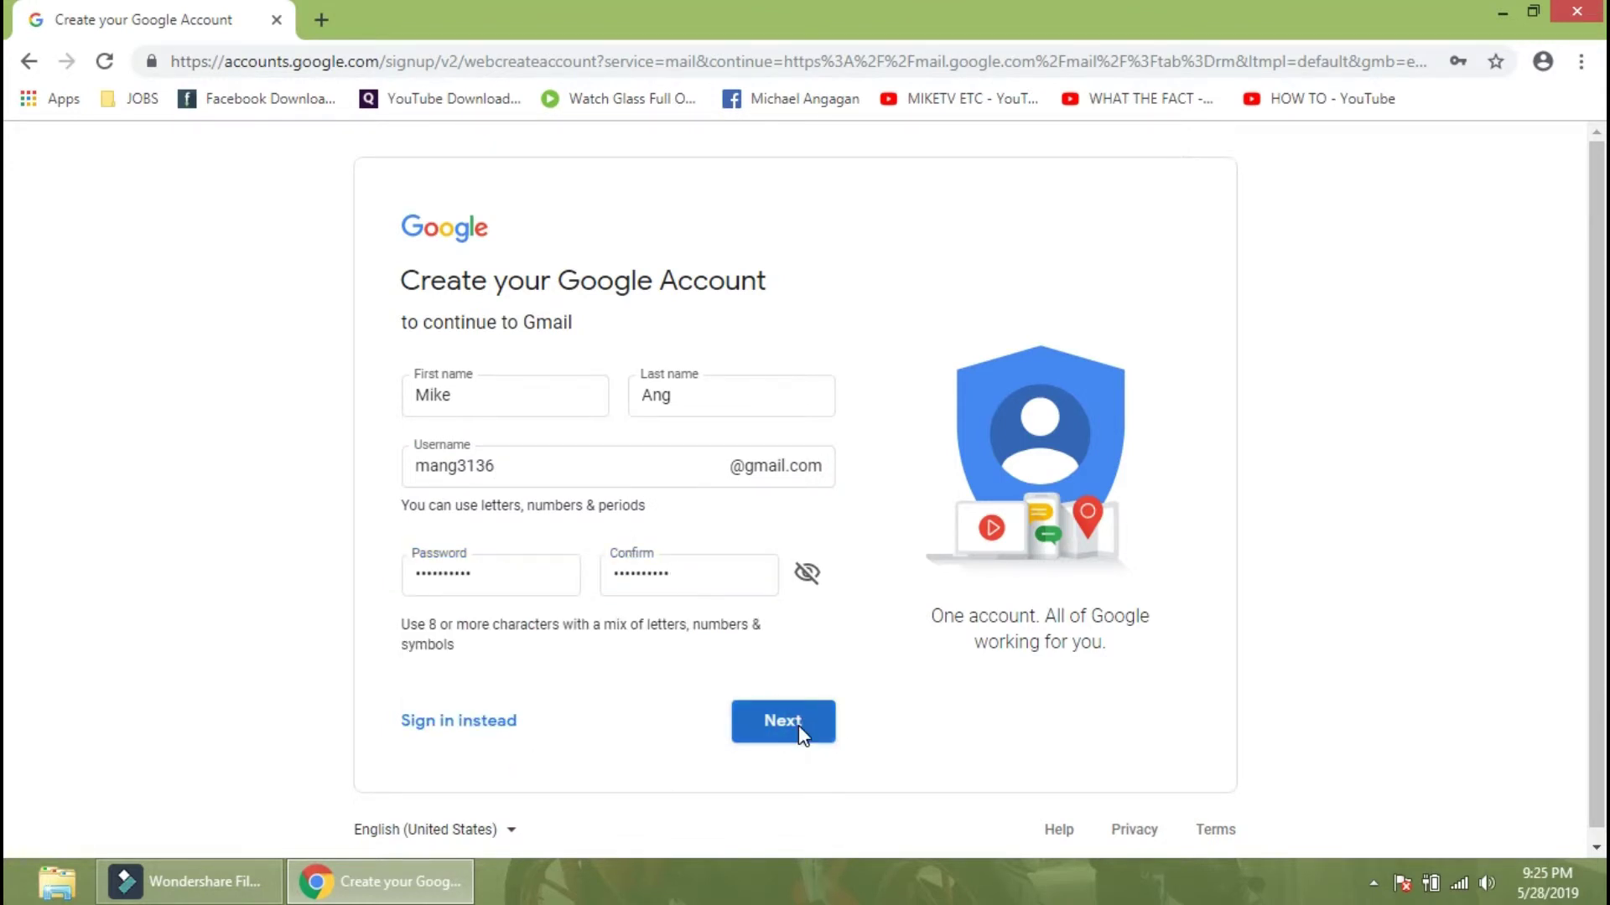
Replace the rejected username with the first suggested available one and submit again
{"action": "left_click", "coordinate": [531, 467]}
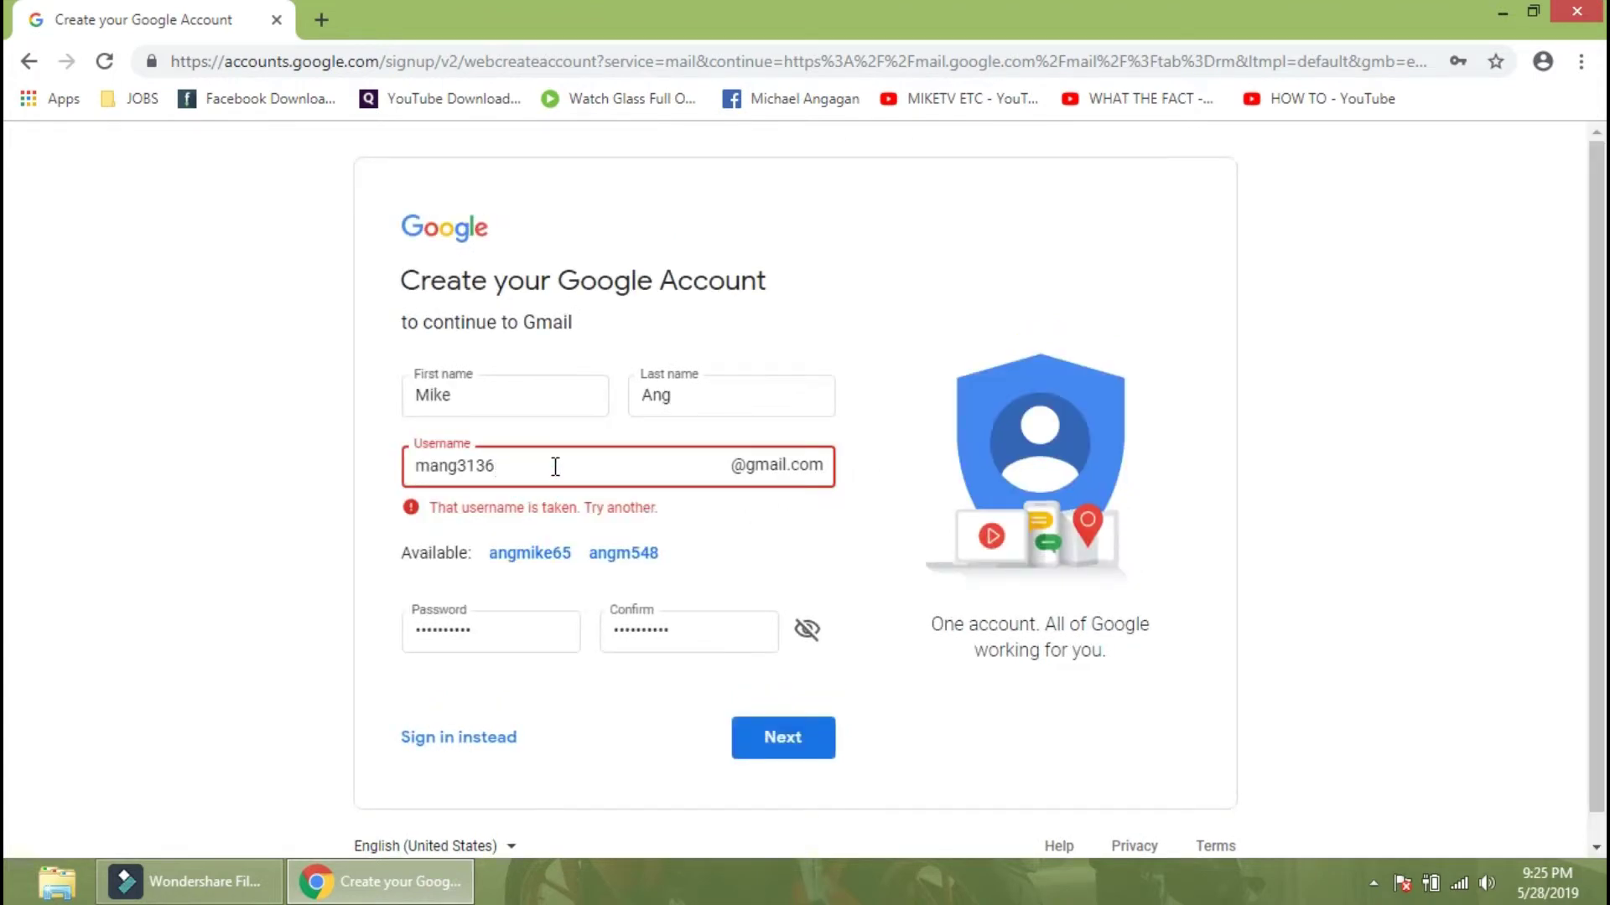
{"action": "left_click", "coordinate": [552, 467]}
{"action": "triple_click", "coordinate": [430, 555]}
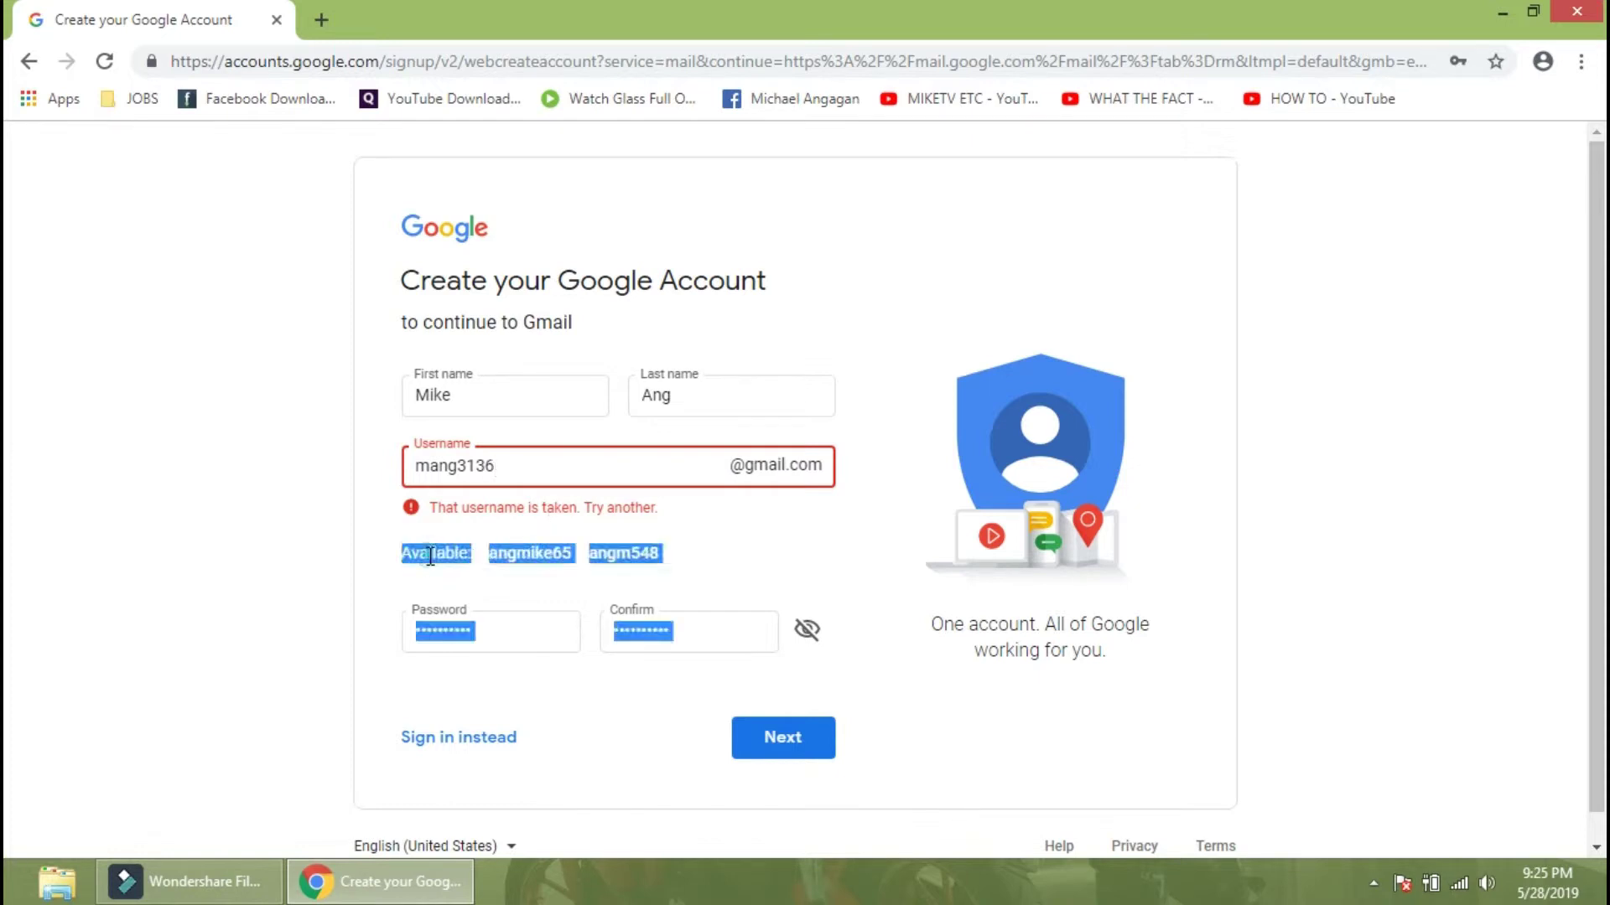
{"action": "left_click", "coordinate": [1451, 375]}
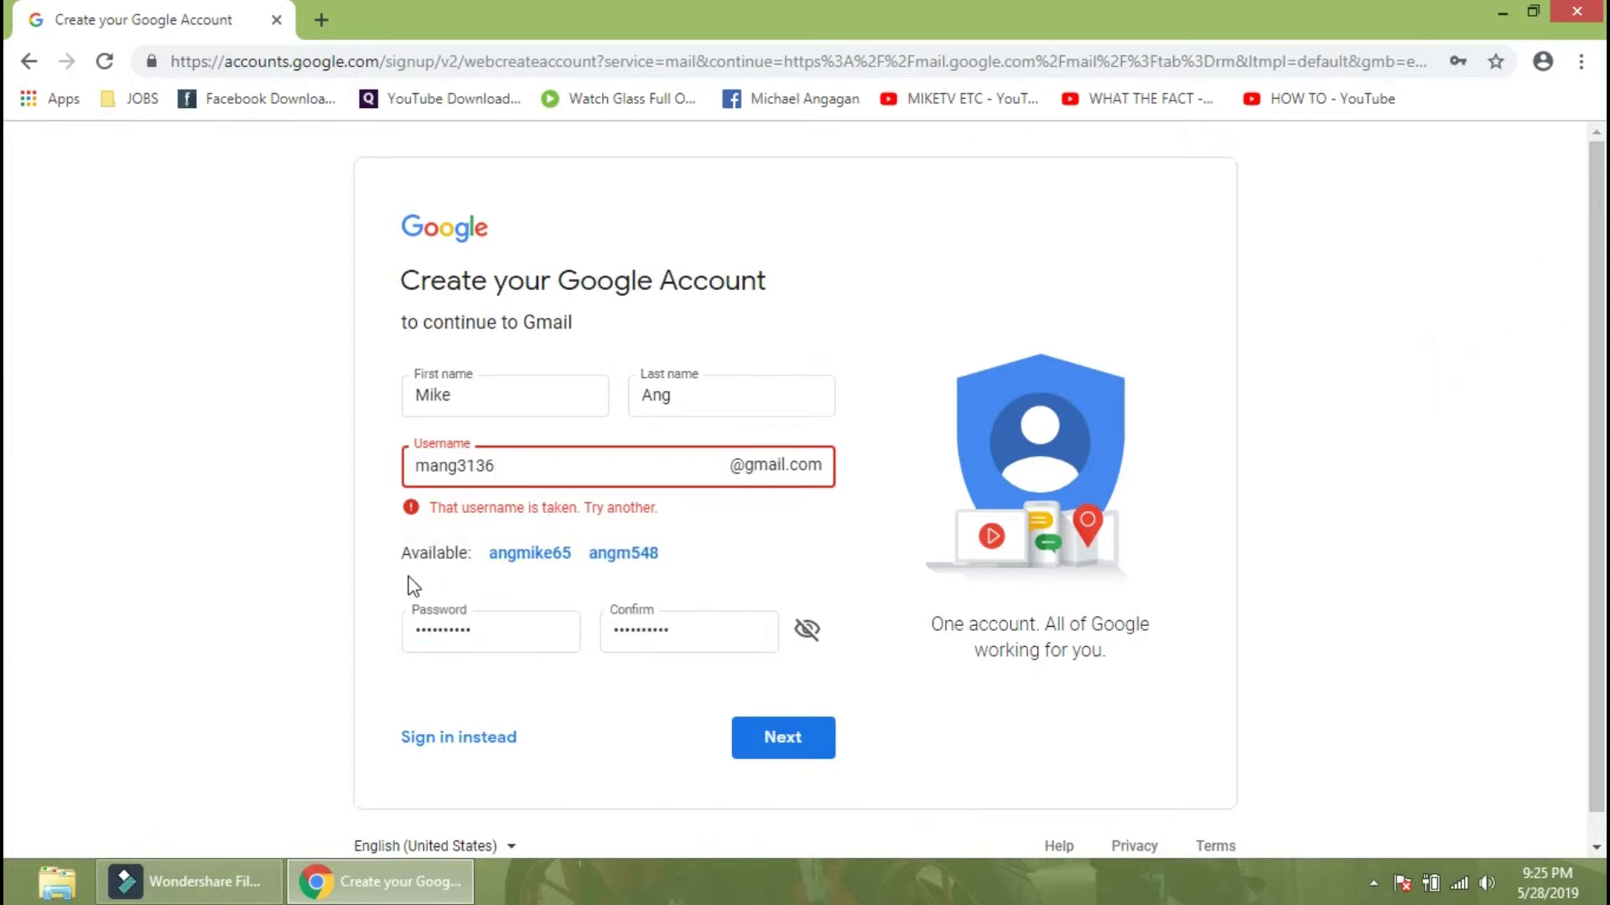
{"action": "double_click", "coordinate": [451, 554]}
{"action": "left_click", "coordinate": [541, 557]}
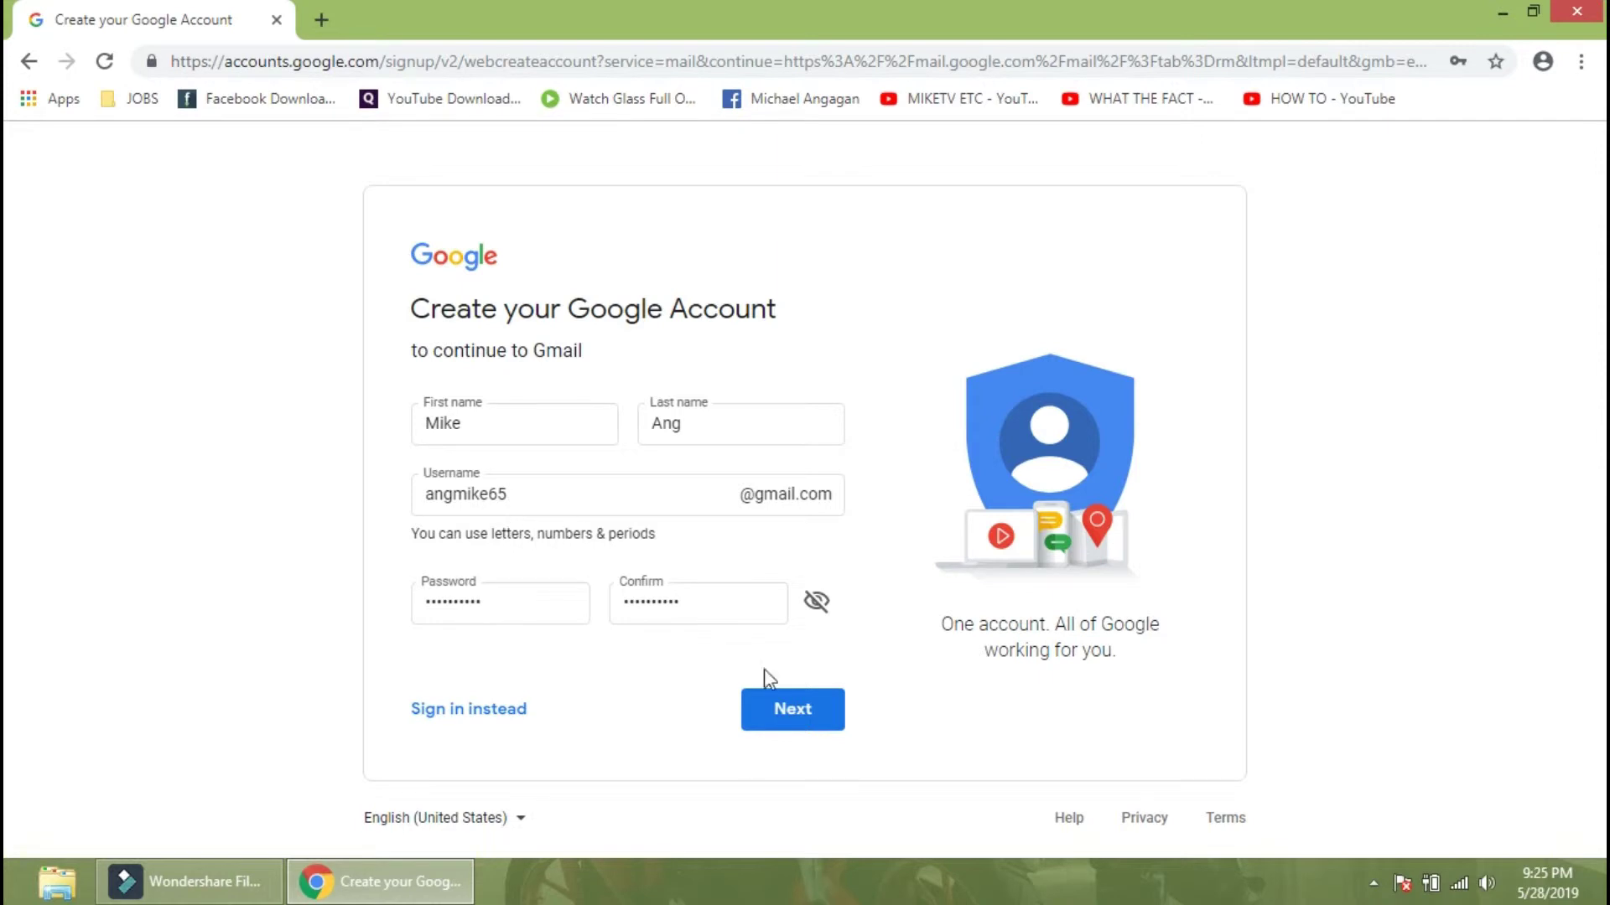
{"action": "left_click", "coordinate": [794, 729]}
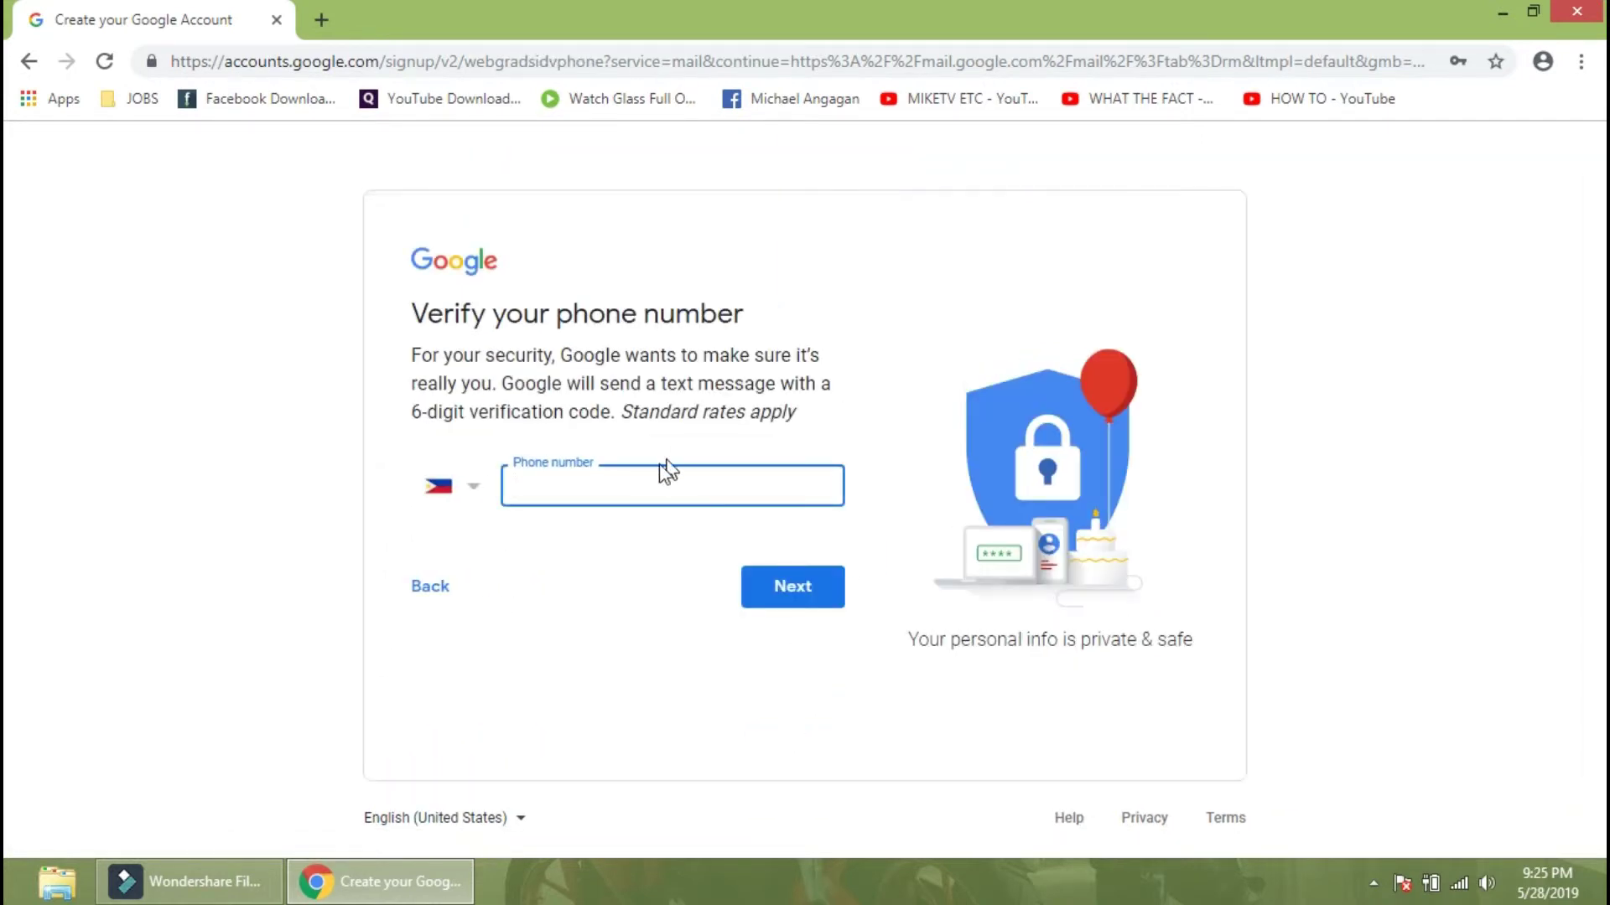
Fill in the saved phone number from autofill, submit it, and type the texted verification code
{"action": "left_click", "coordinate": [616, 503]}
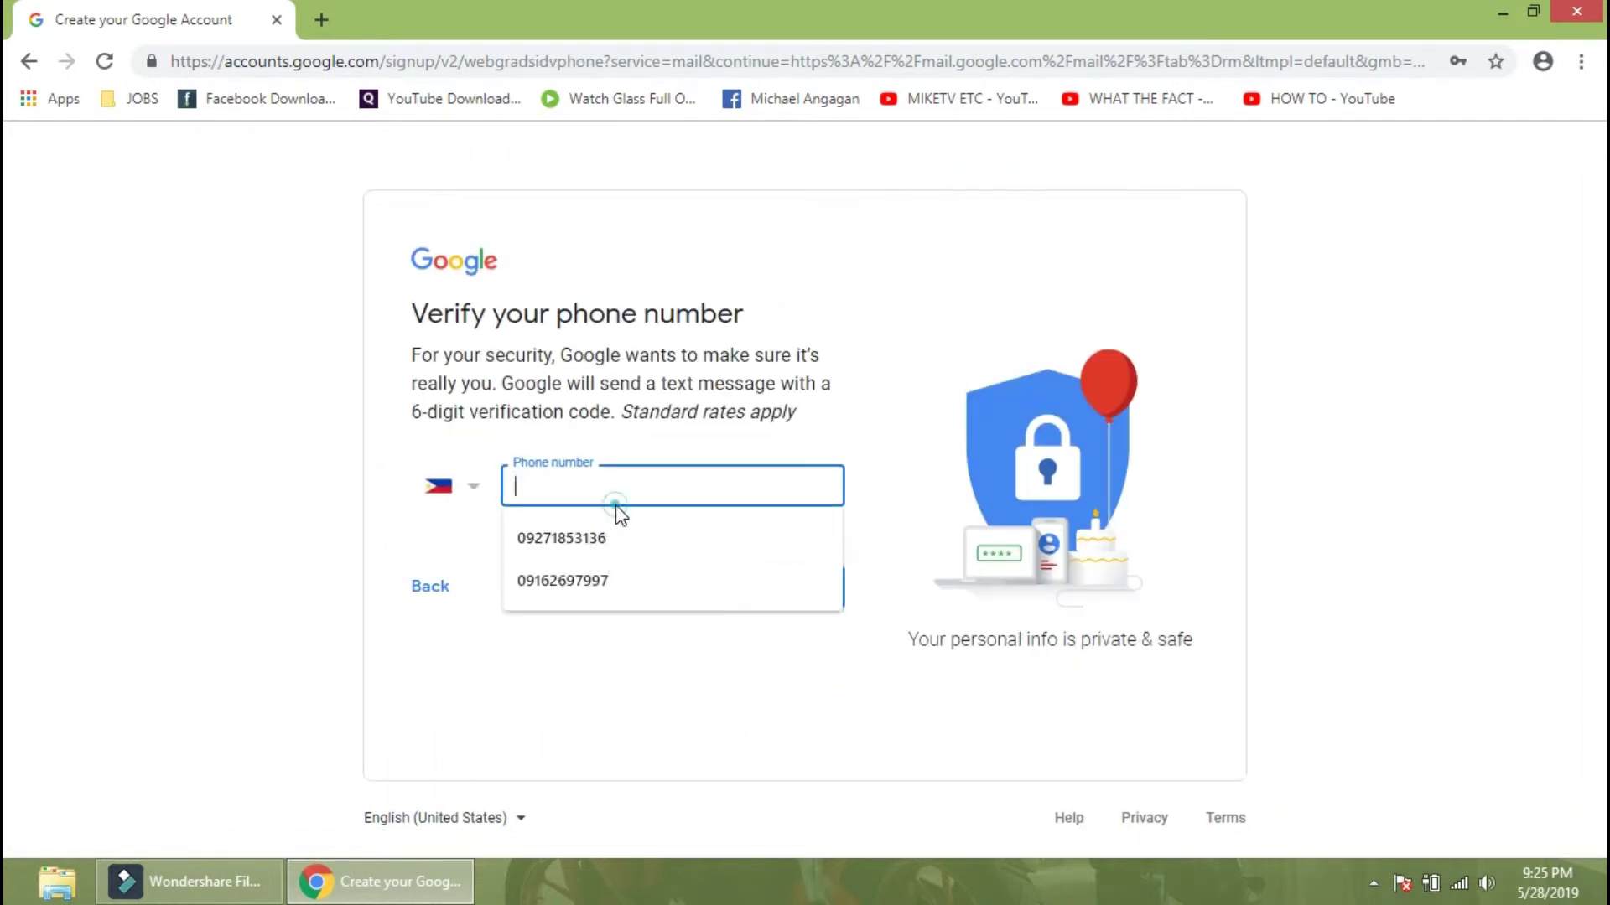
{"action": "left_click", "coordinate": [1463, 411]}
{"action": "left_click", "coordinate": [684, 471]}
{"action": "left_click", "coordinate": [573, 539]}
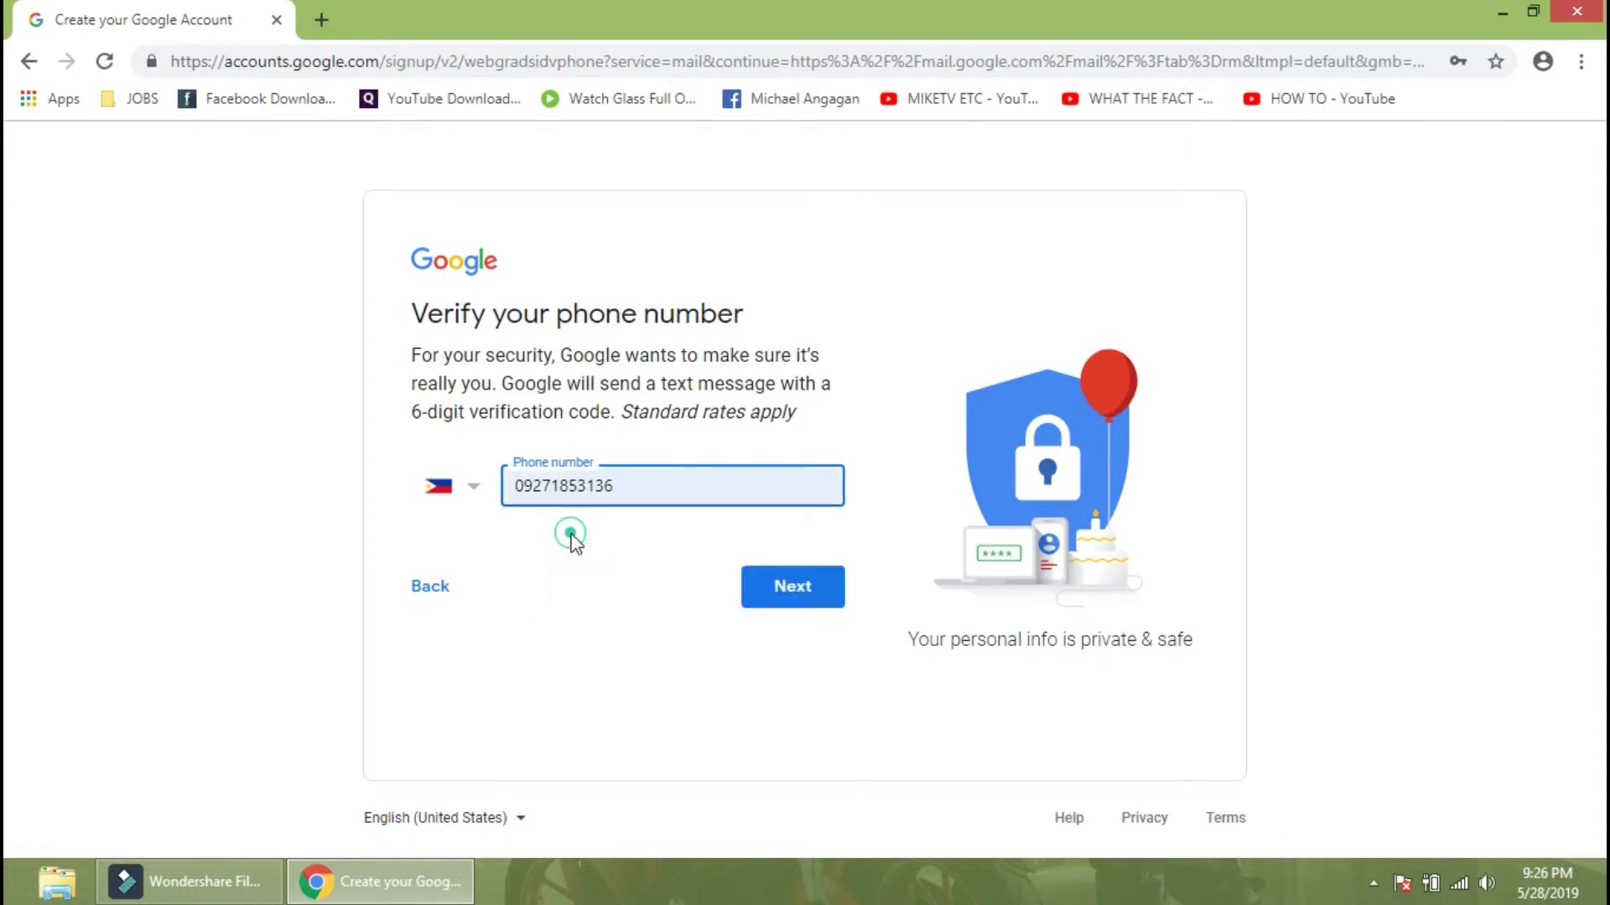
{"action": "left_click", "coordinate": [795, 597]}
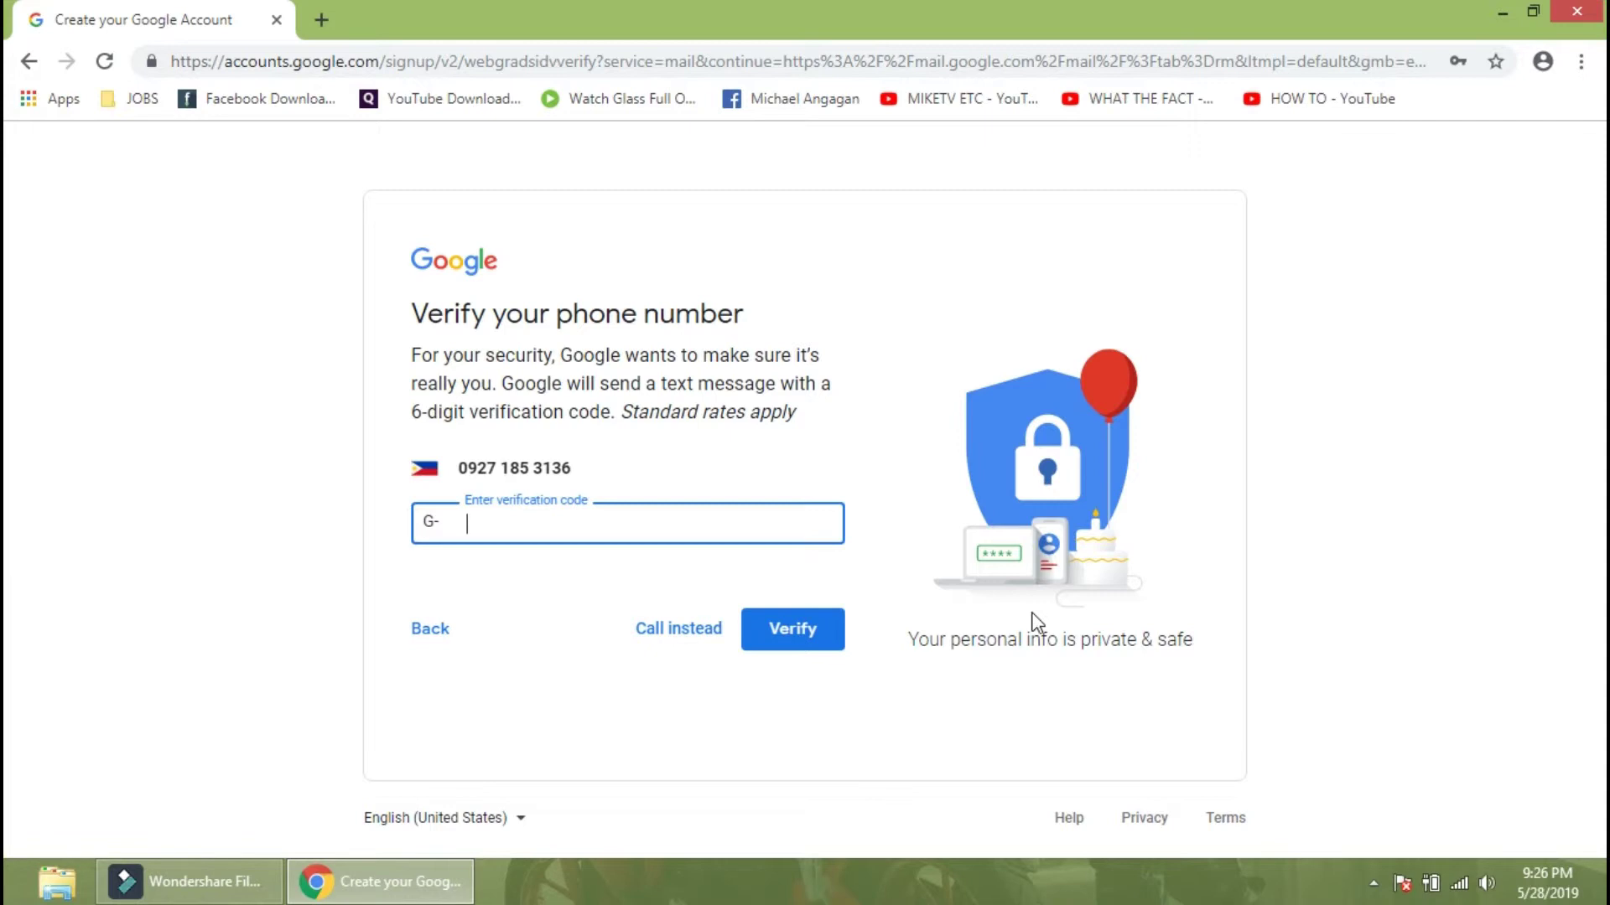
Submit the verification code and set the gender to Male
{"action": "left_click", "coordinate": [781, 639]}
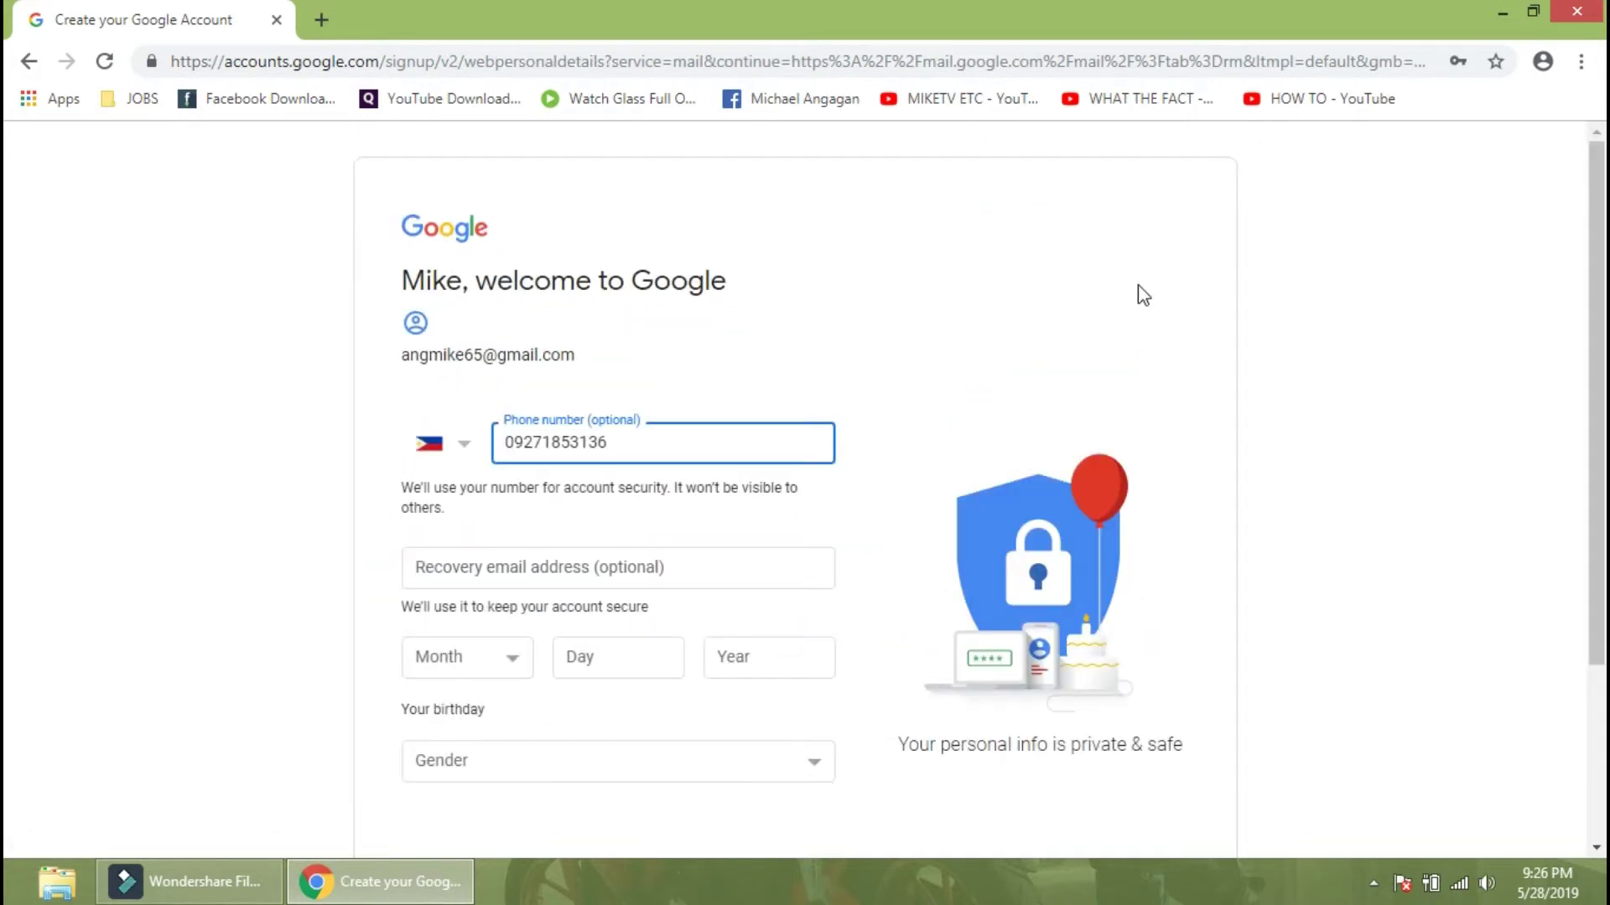
{"action": "scroll", "coordinate": [1143, 295], "scroll_direction": "down", "scroll_amount": 3}
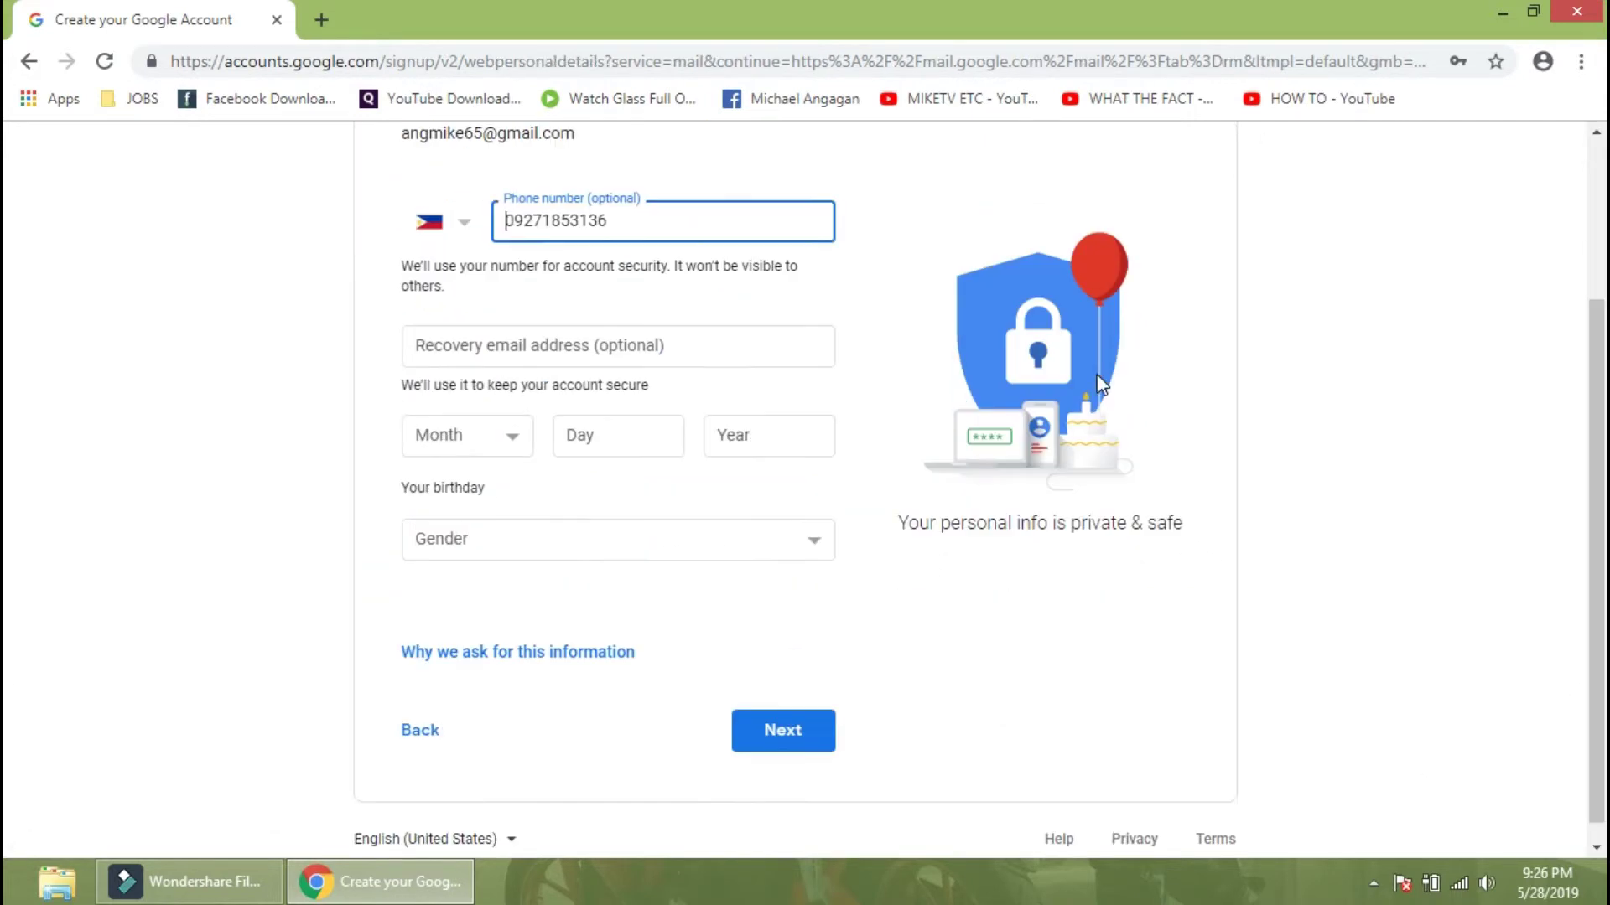
{"action": "left_click", "coordinate": [505, 517]}
{"action": "left_click", "coordinate": [461, 567]}
{"action": "left_click", "coordinate": [1317, 447]}
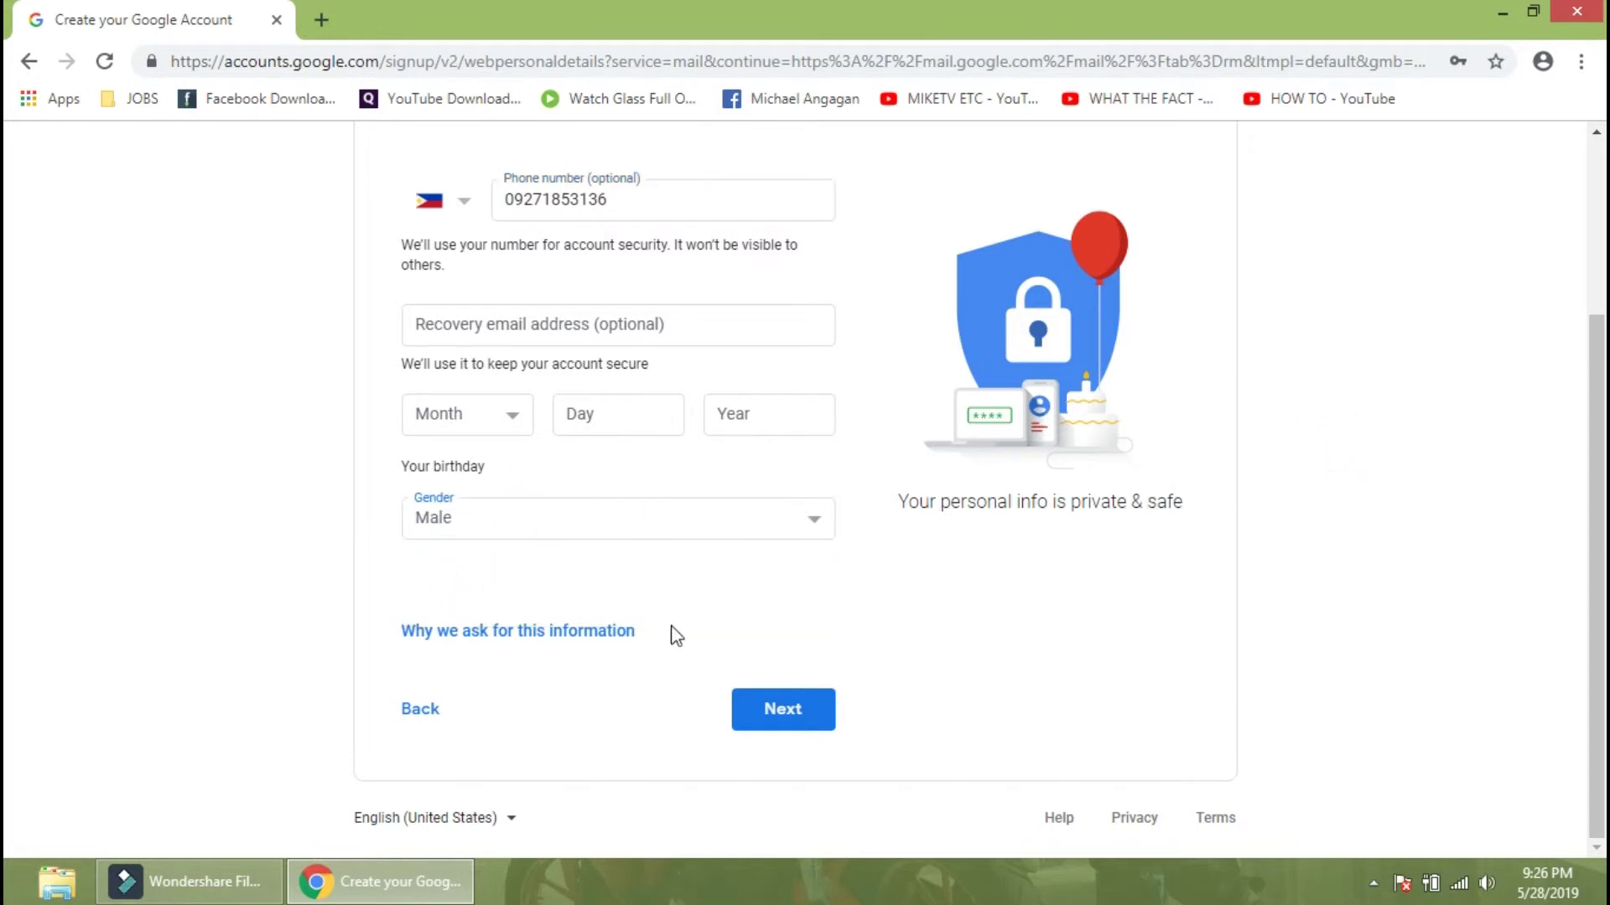
{"action": "left_click", "coordinate": [810, 726]}
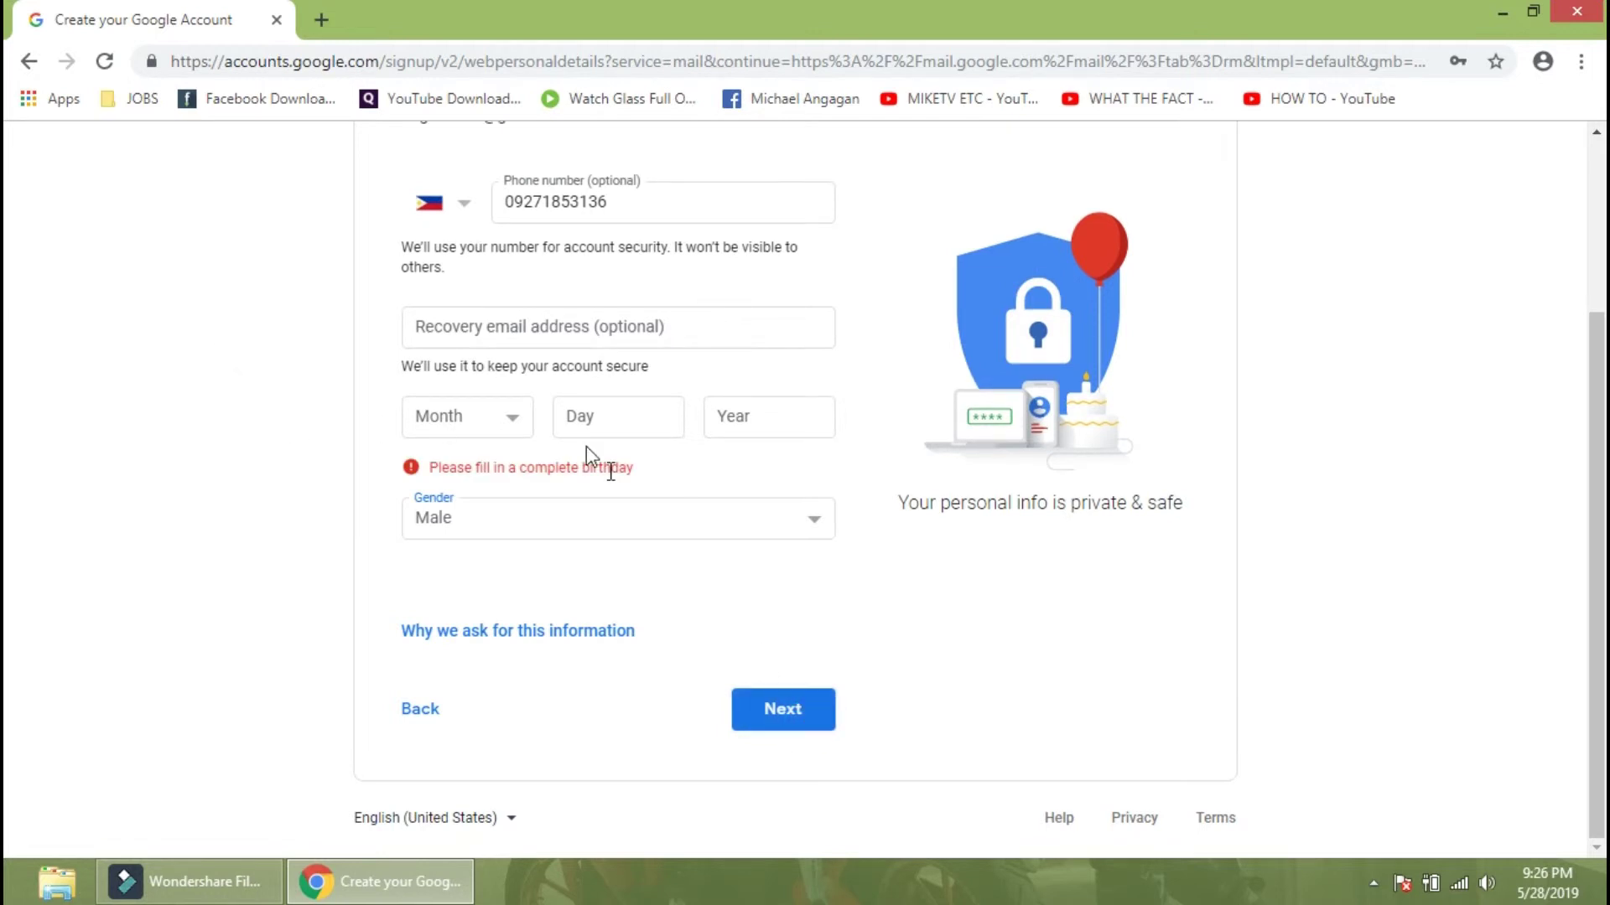
Enter the birthday March 16, 1995 and continue to the next step
{"action": "left_click", "coordinate": [500, 427]}
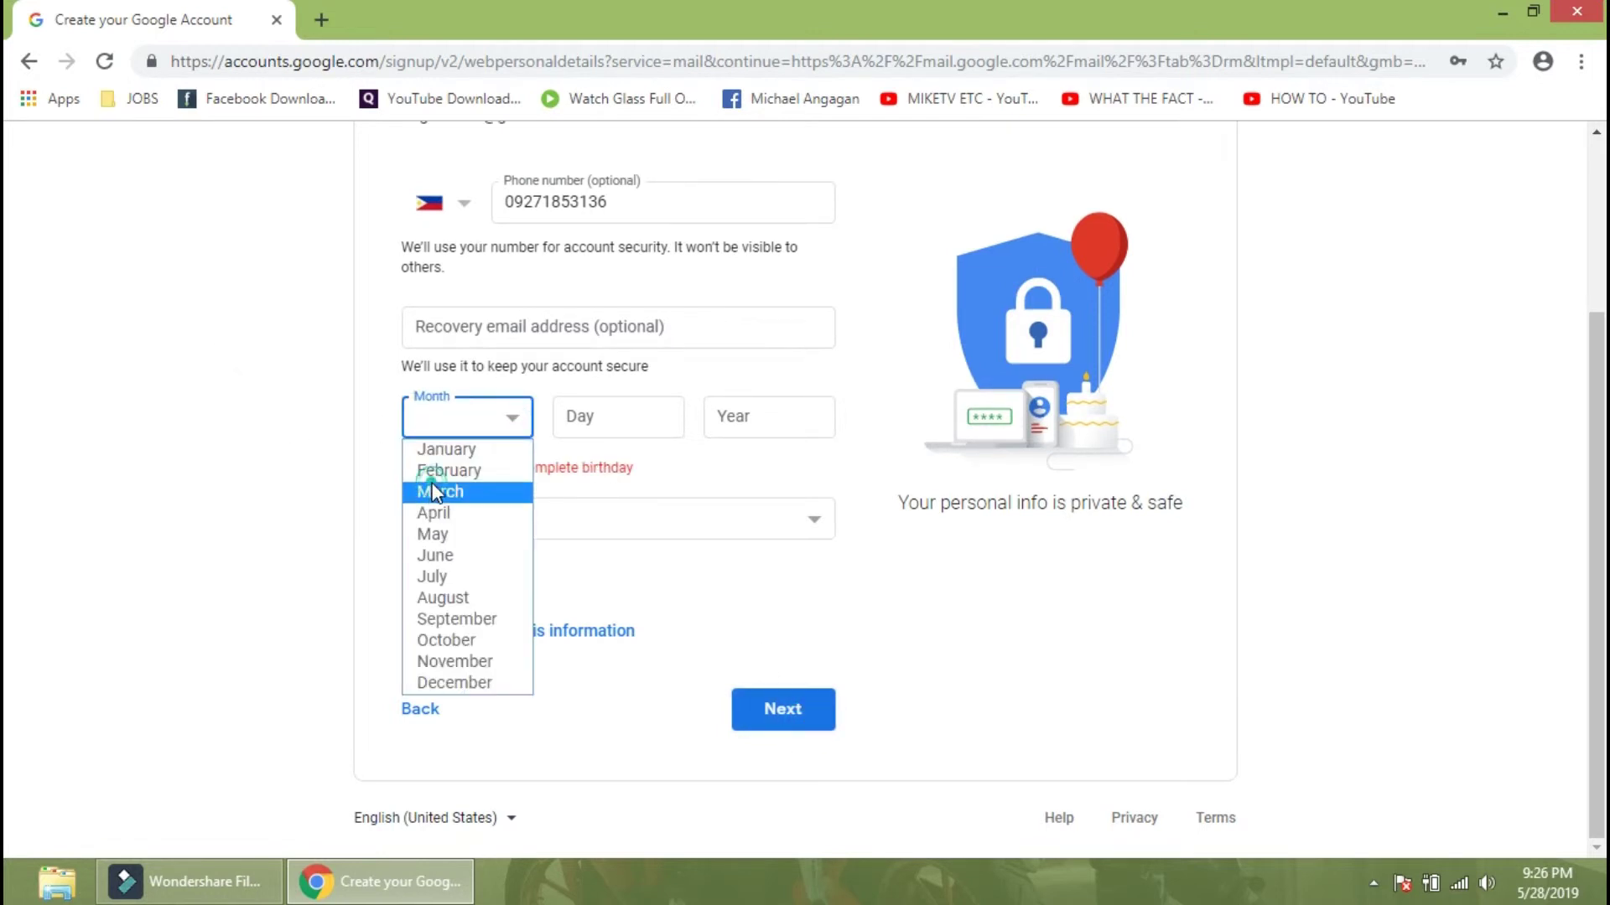
{"action": "left_click", "coordinate": [435, 491]}
{"action": "left_click", "coordinate": [628, 434]}
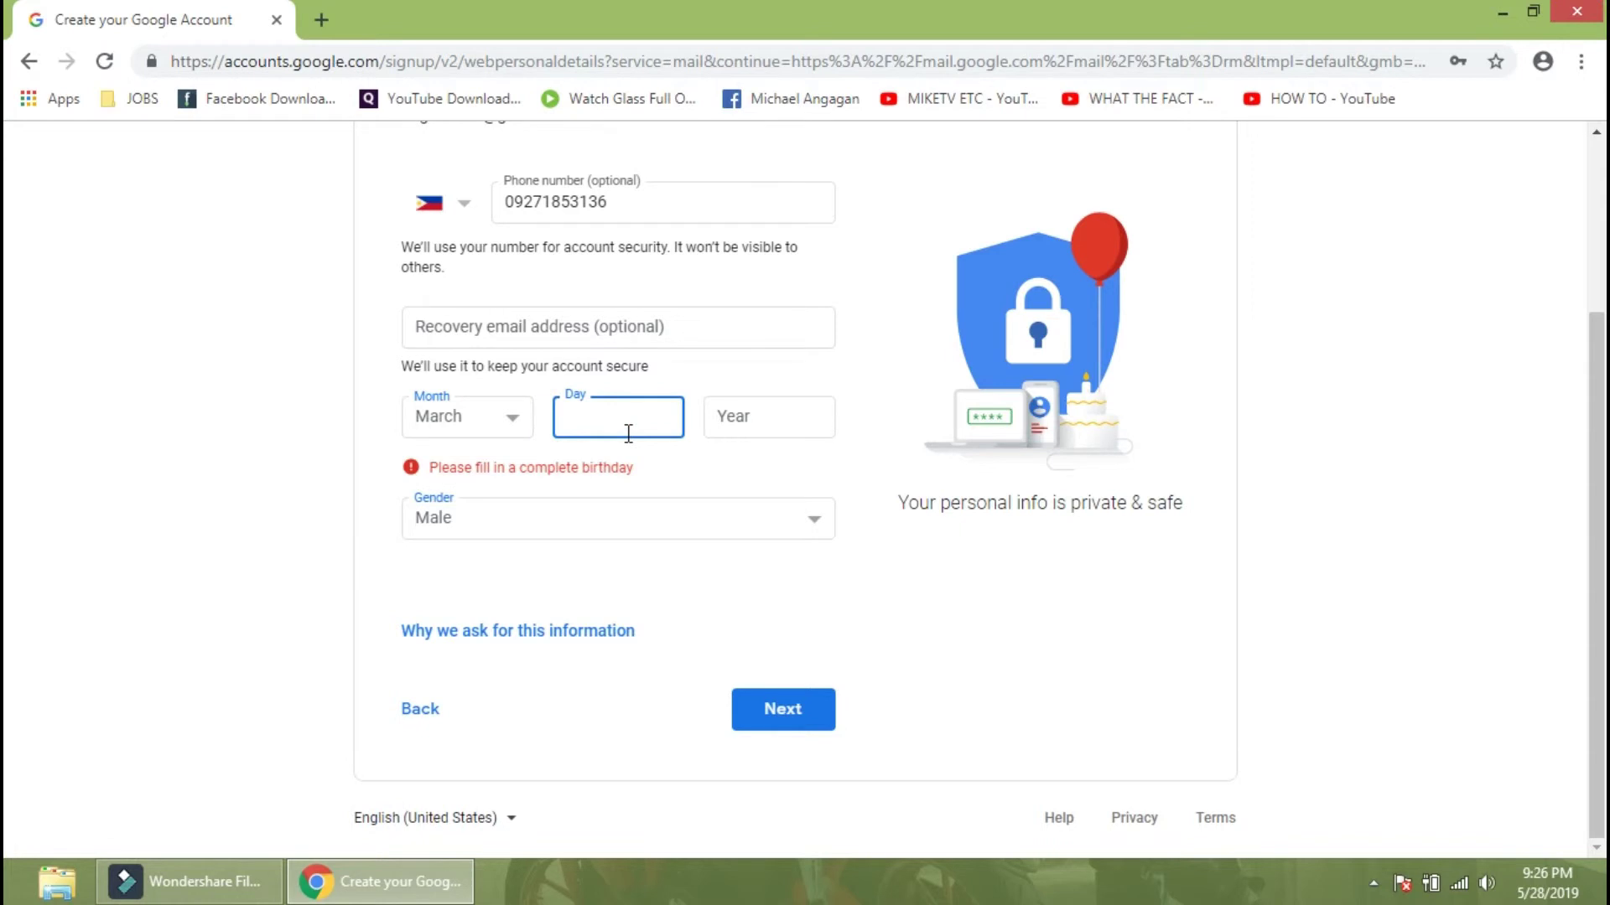
{"action": "left_click", "coordinate": [759, 424]}
{"action": "type", "text": "1995"}
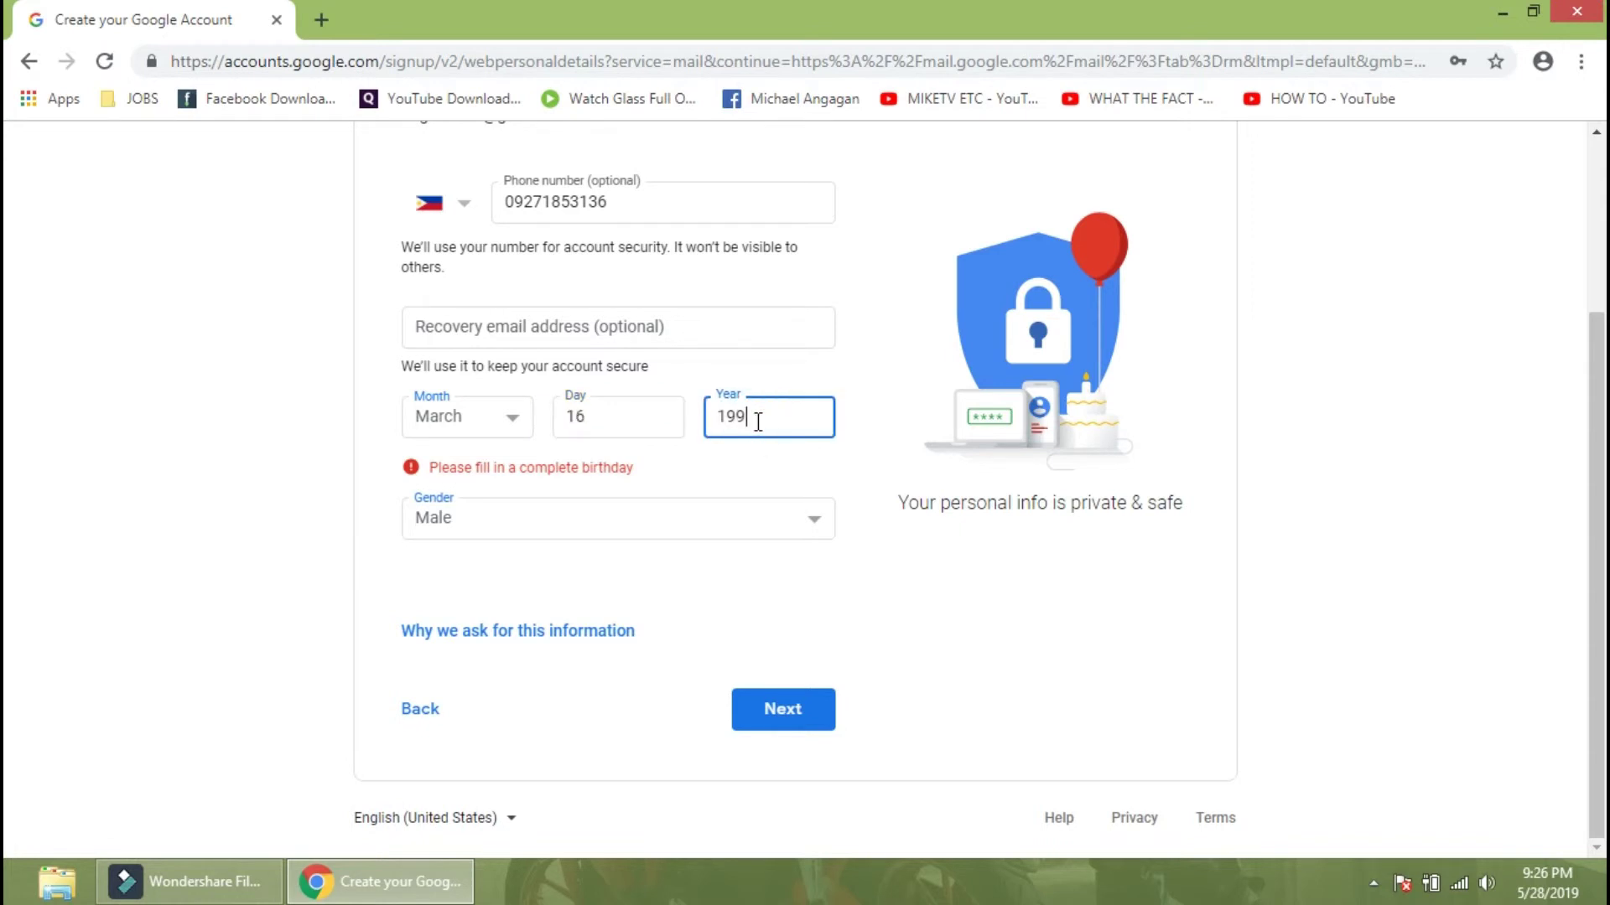
{"action": "left_click", "coordinate": [1305, 540]}
{"action": "left_click", "coordinate": [777, 712]}
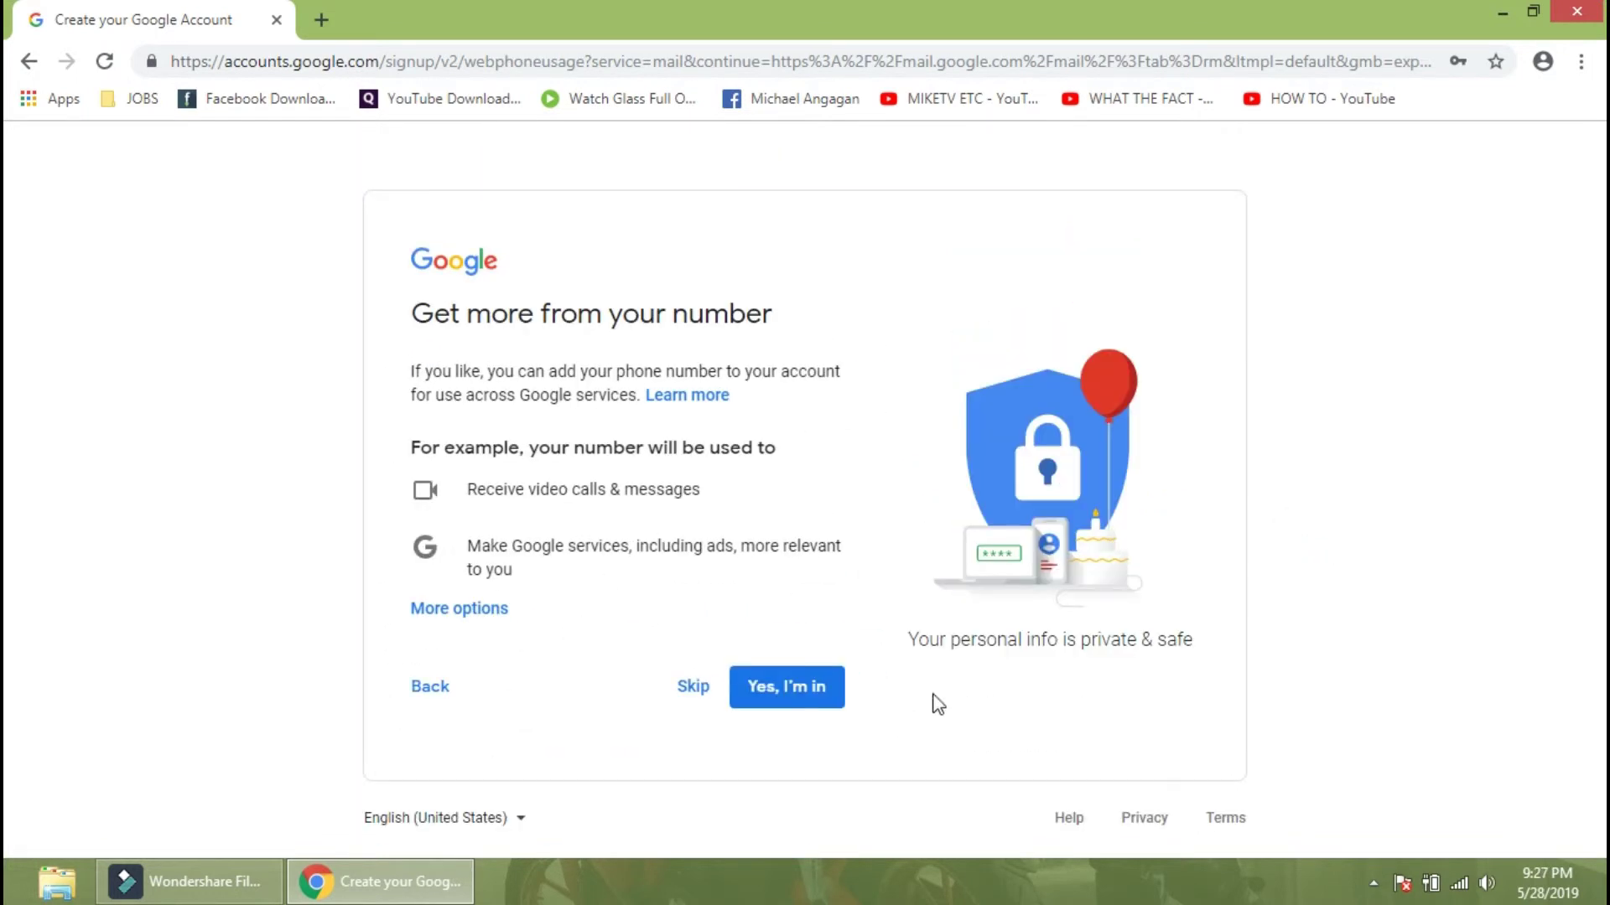
Opt in with "Yes, I'm in" and accept the Privacy and Terms
{"action": "left_click", "coordinate": [803, 696]}
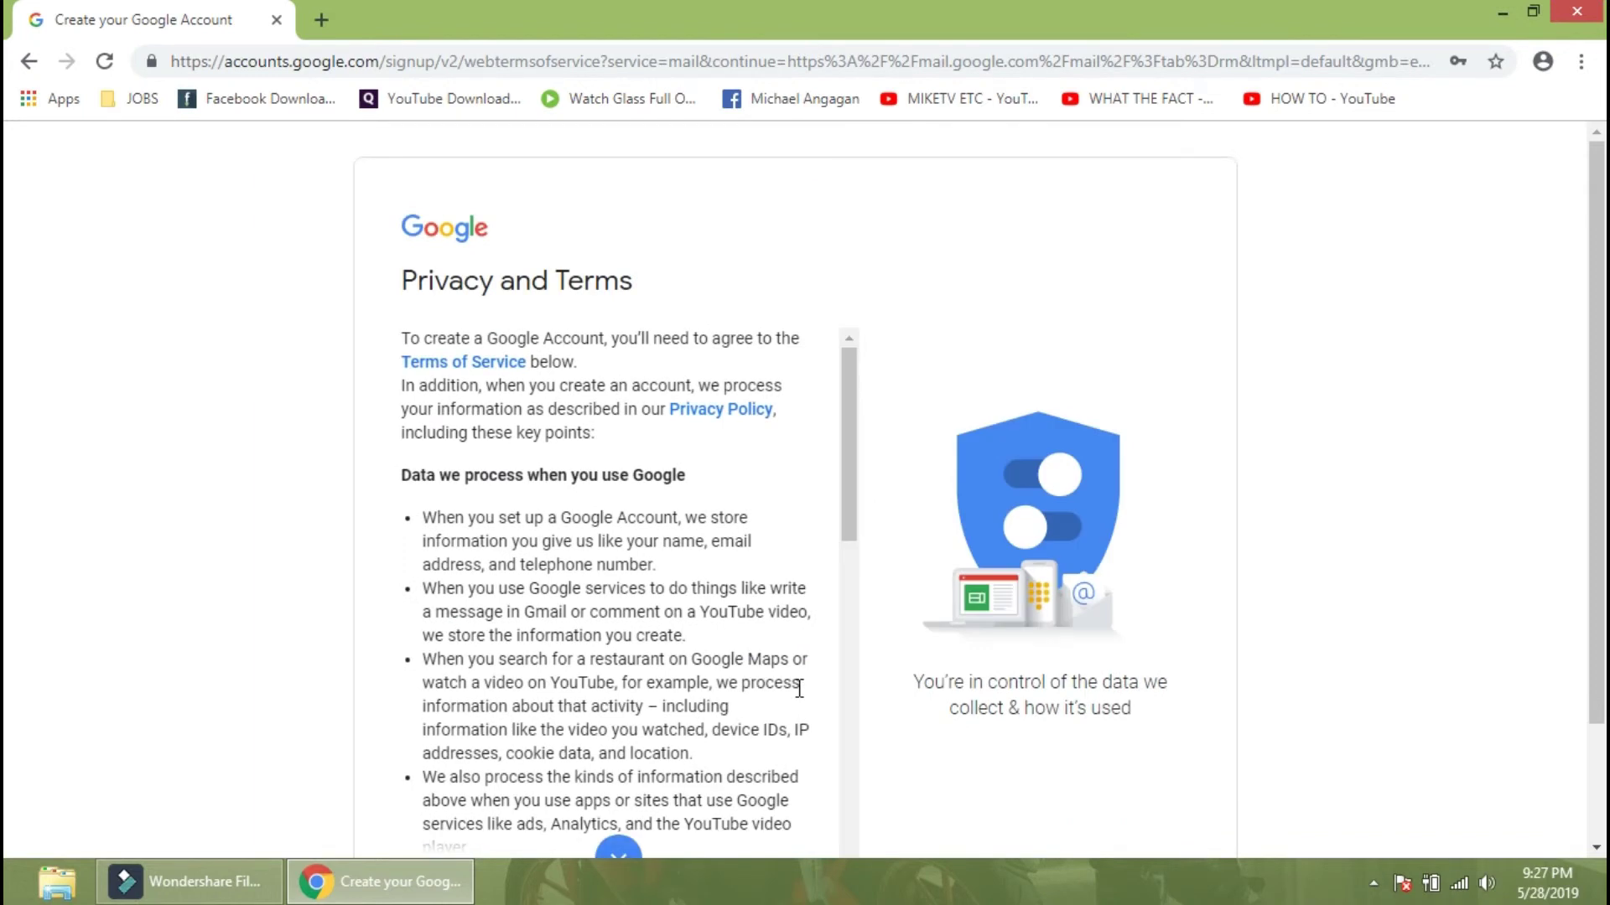
{"action": "scroll", "coordinate": [744, 467], "scroll_direction": "down", "scroll_amount": 10}
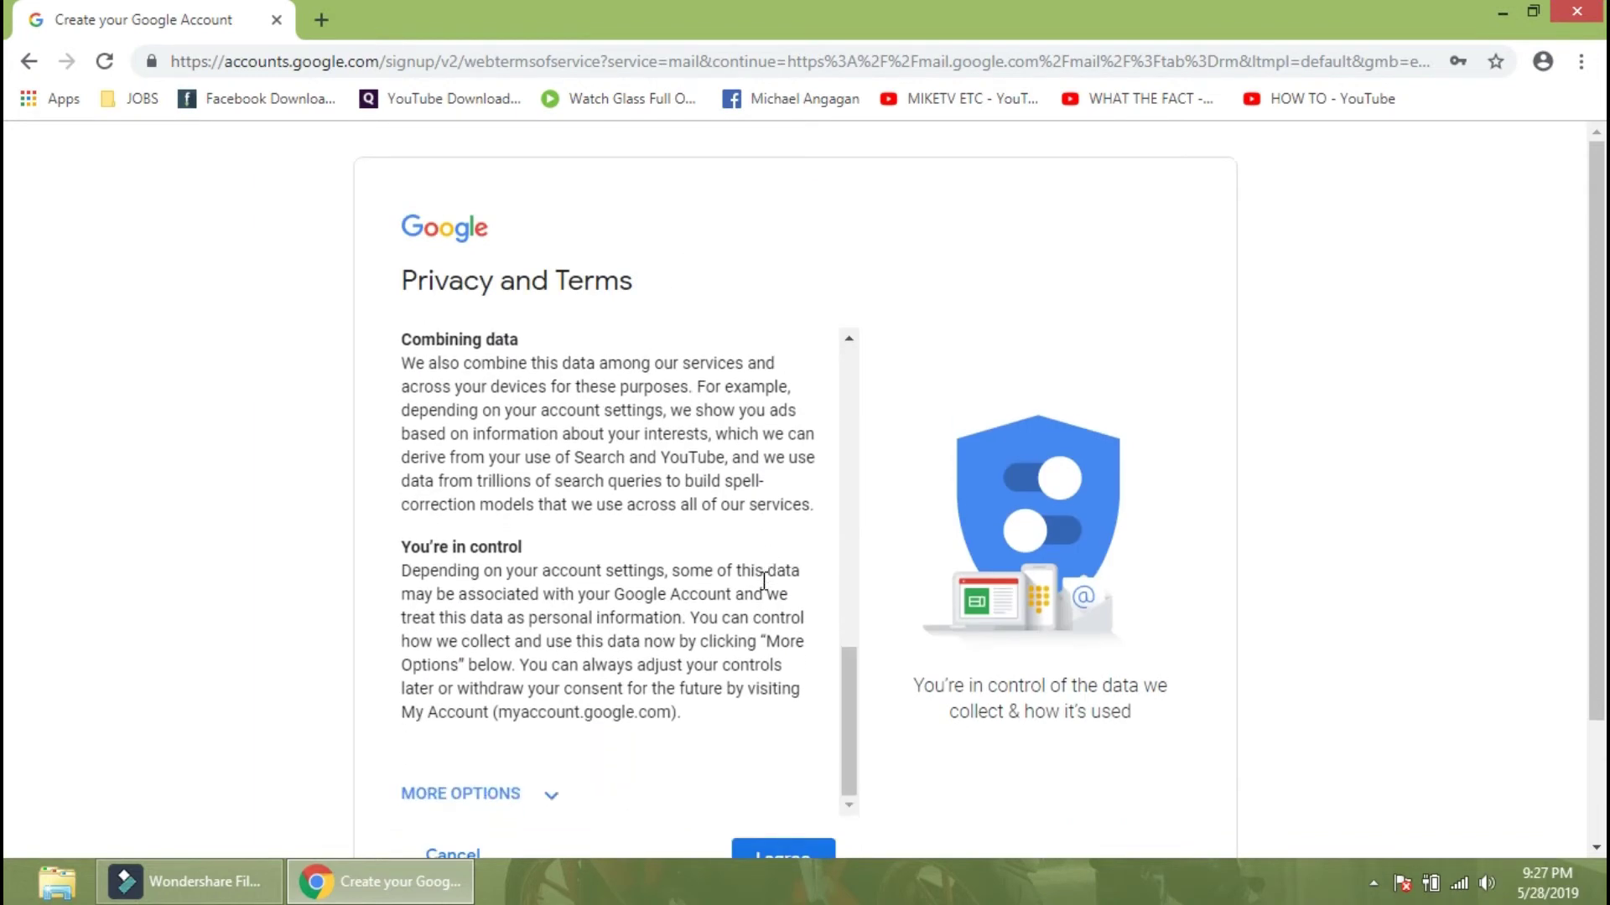
{"action": "scroll", "coordinate": [791, 676], "scroll_direction": "down", "scroll_amount": 2}
{"action": "left_click", "coordinate": [754, 724]}
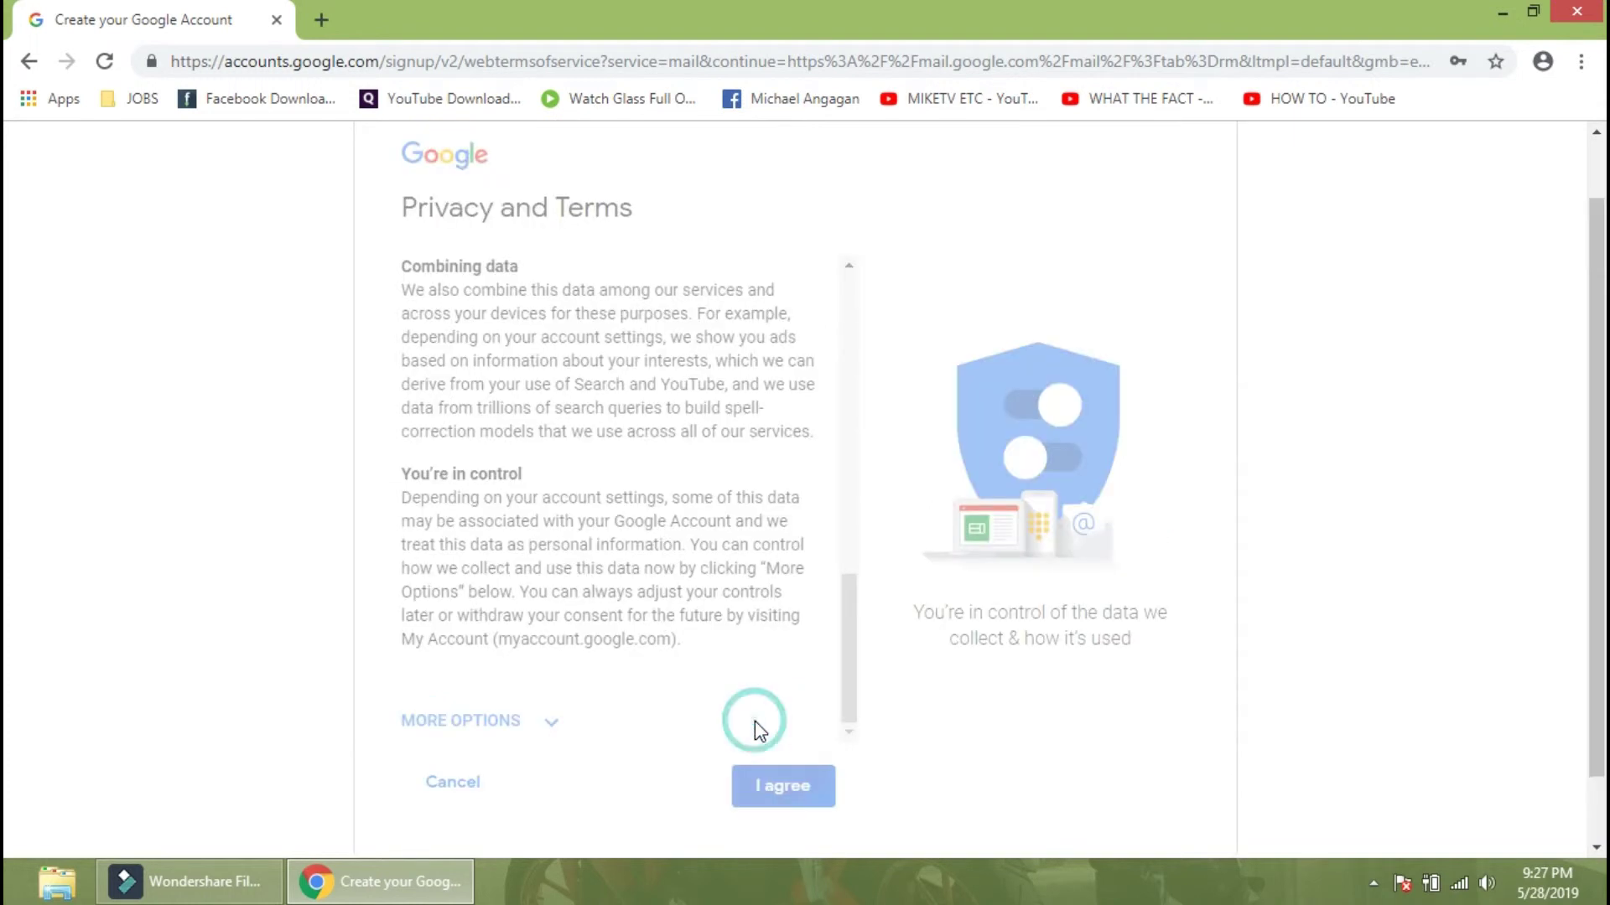
{"action": "left_click", "coordinate": [1563, 164]}
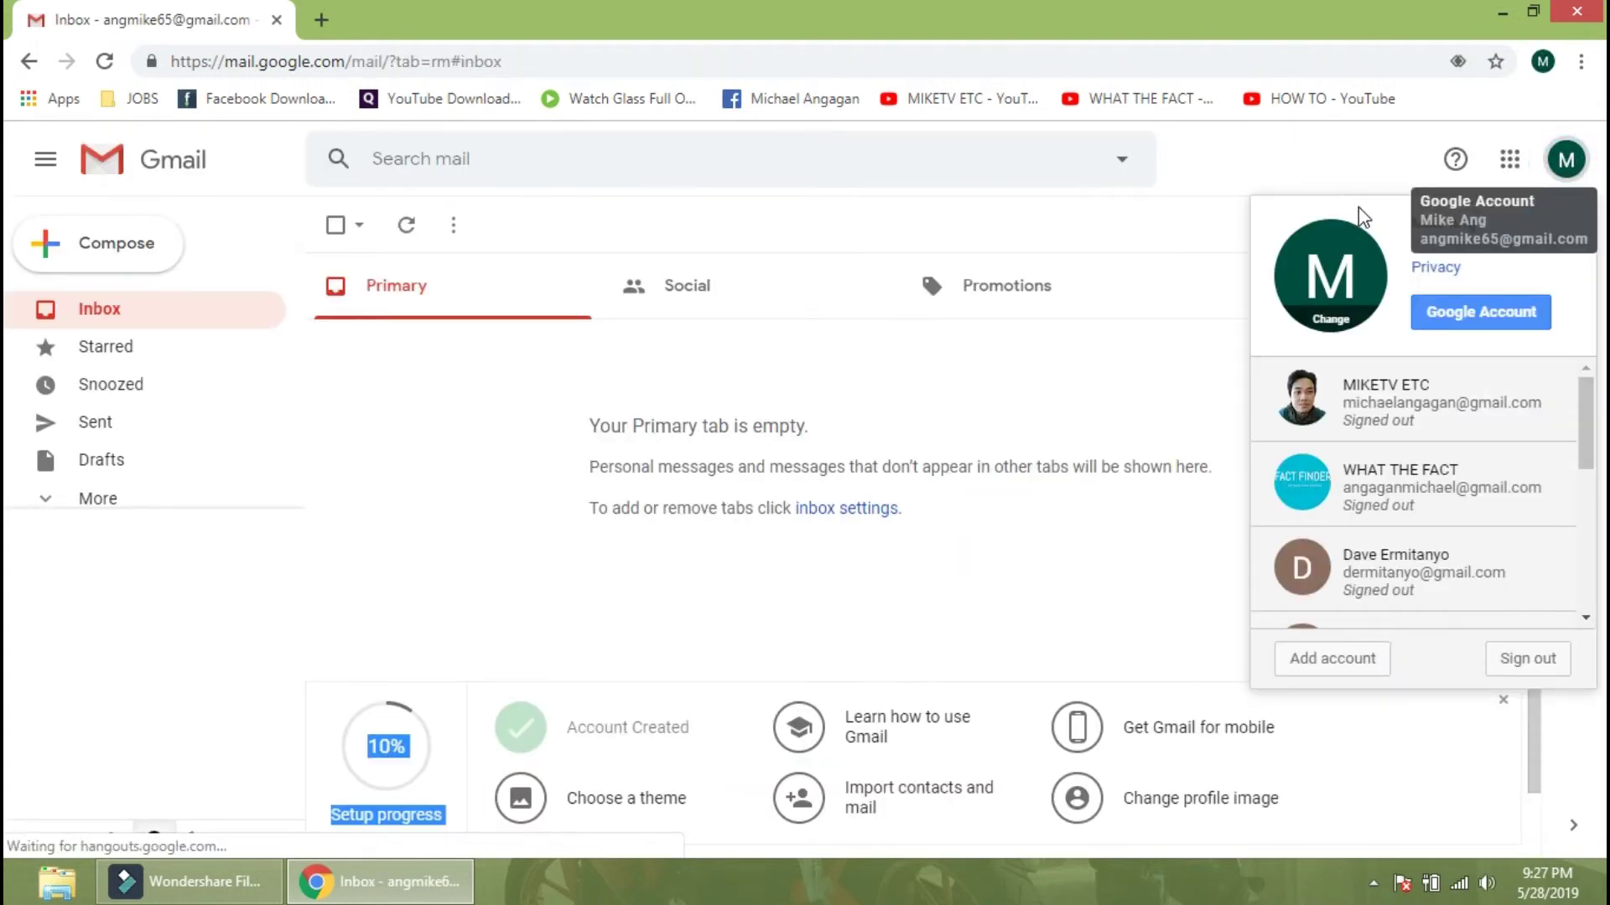
Copy the new account's email address from the Gmail account popup
{"action": "double_click", "coordinate": [1520, 243]}
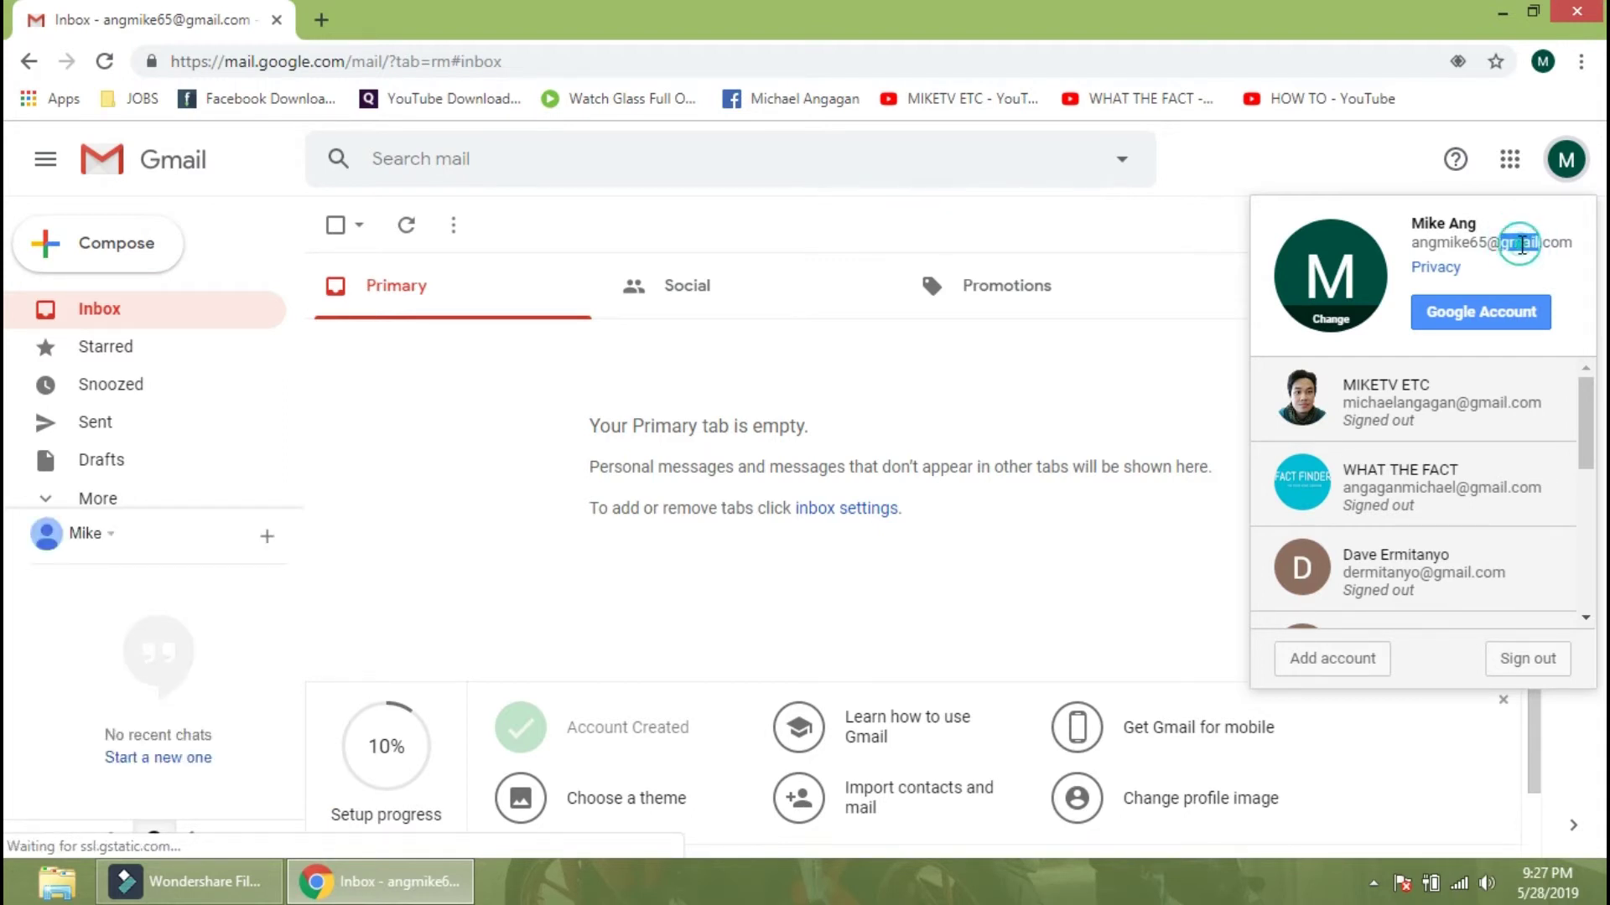
{"action": "triple_click", "coordinate": [1522, 243]}
{"action": "right_click", "coordinate": [1522, 243]}
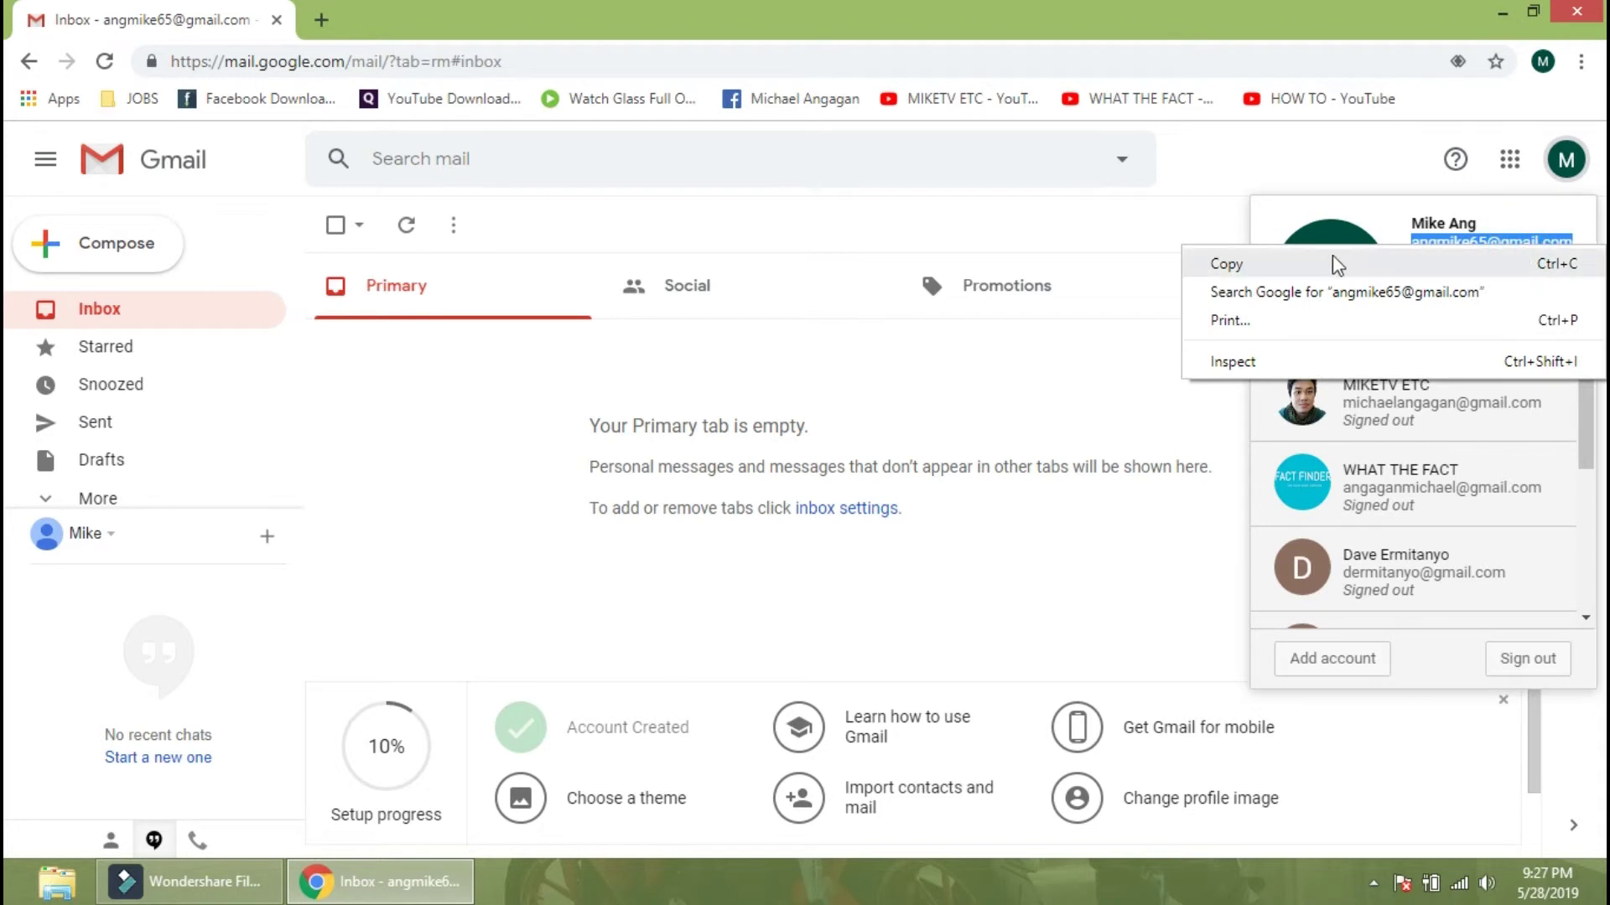
{"action": "left_click", "coordinate": [1321, 265]}
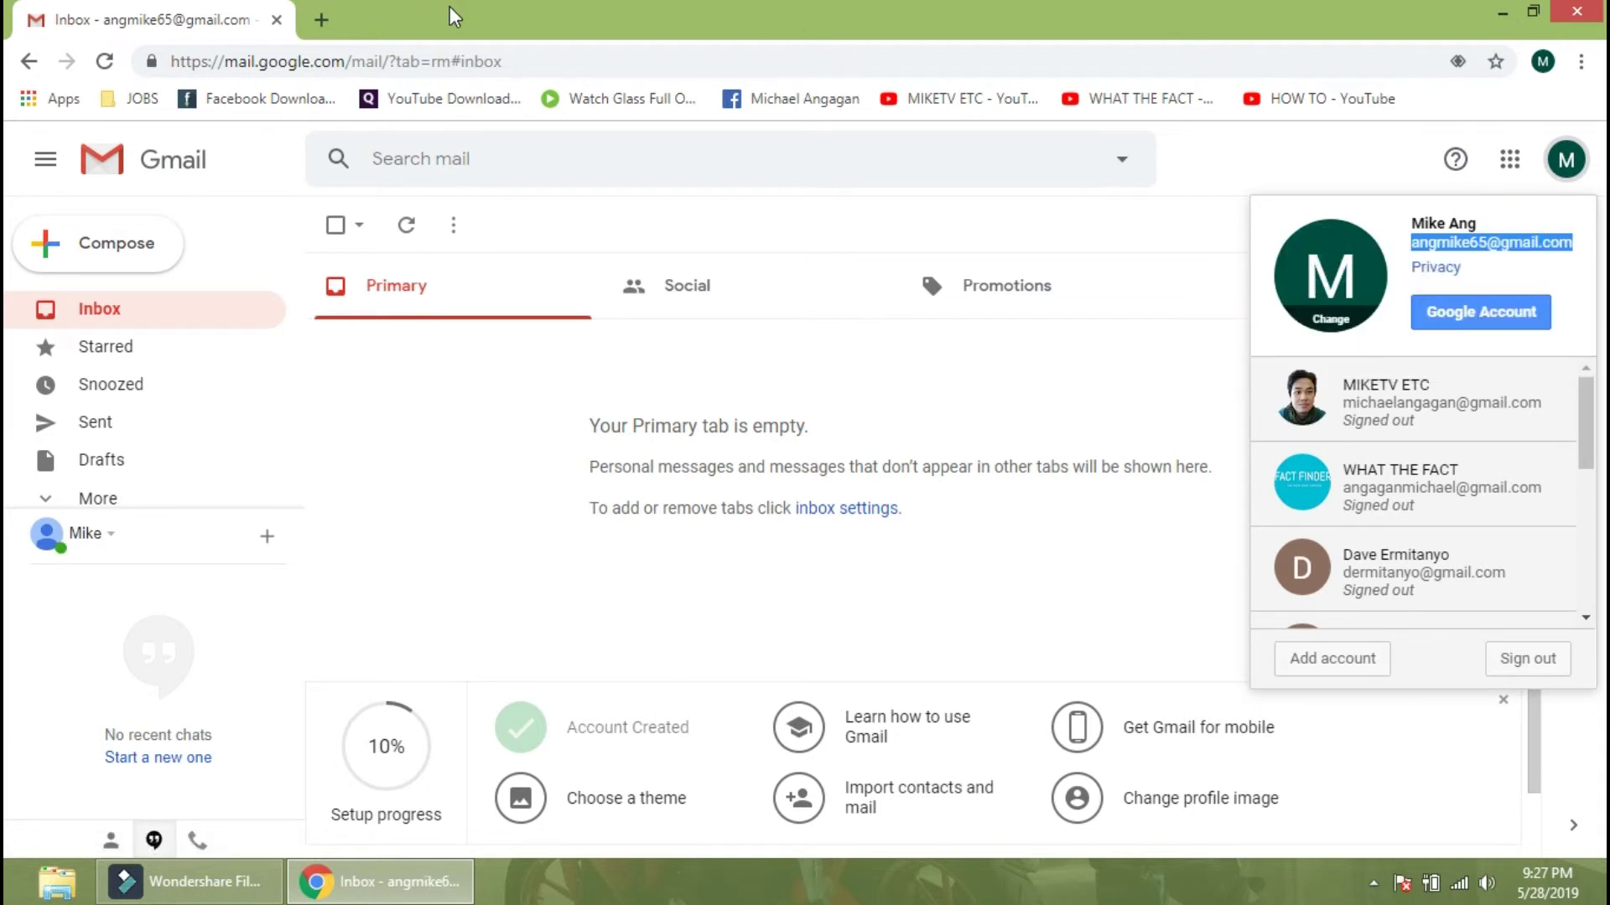
{"action": "left_click", "coordinate": [321, 19]}
Close the Gmail tab, open the HOW TO YouTube bookmark, and sign in
{"action": "left_click", "coordinate": [277, 20]}
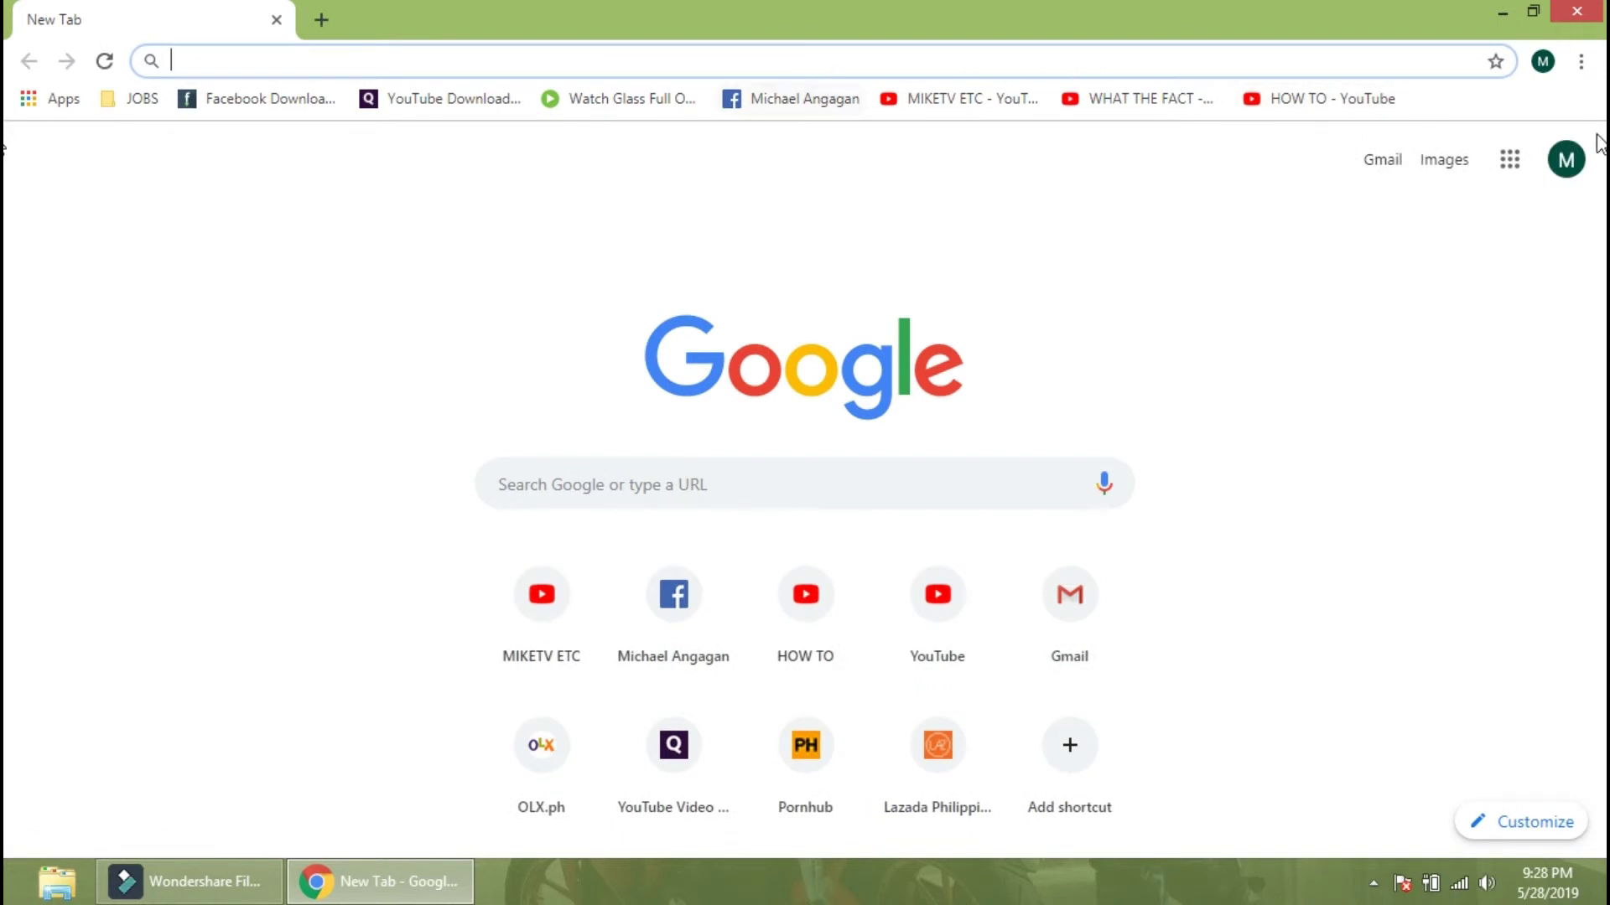
{"action": "left_click", "coordinate": [1296, 104]}
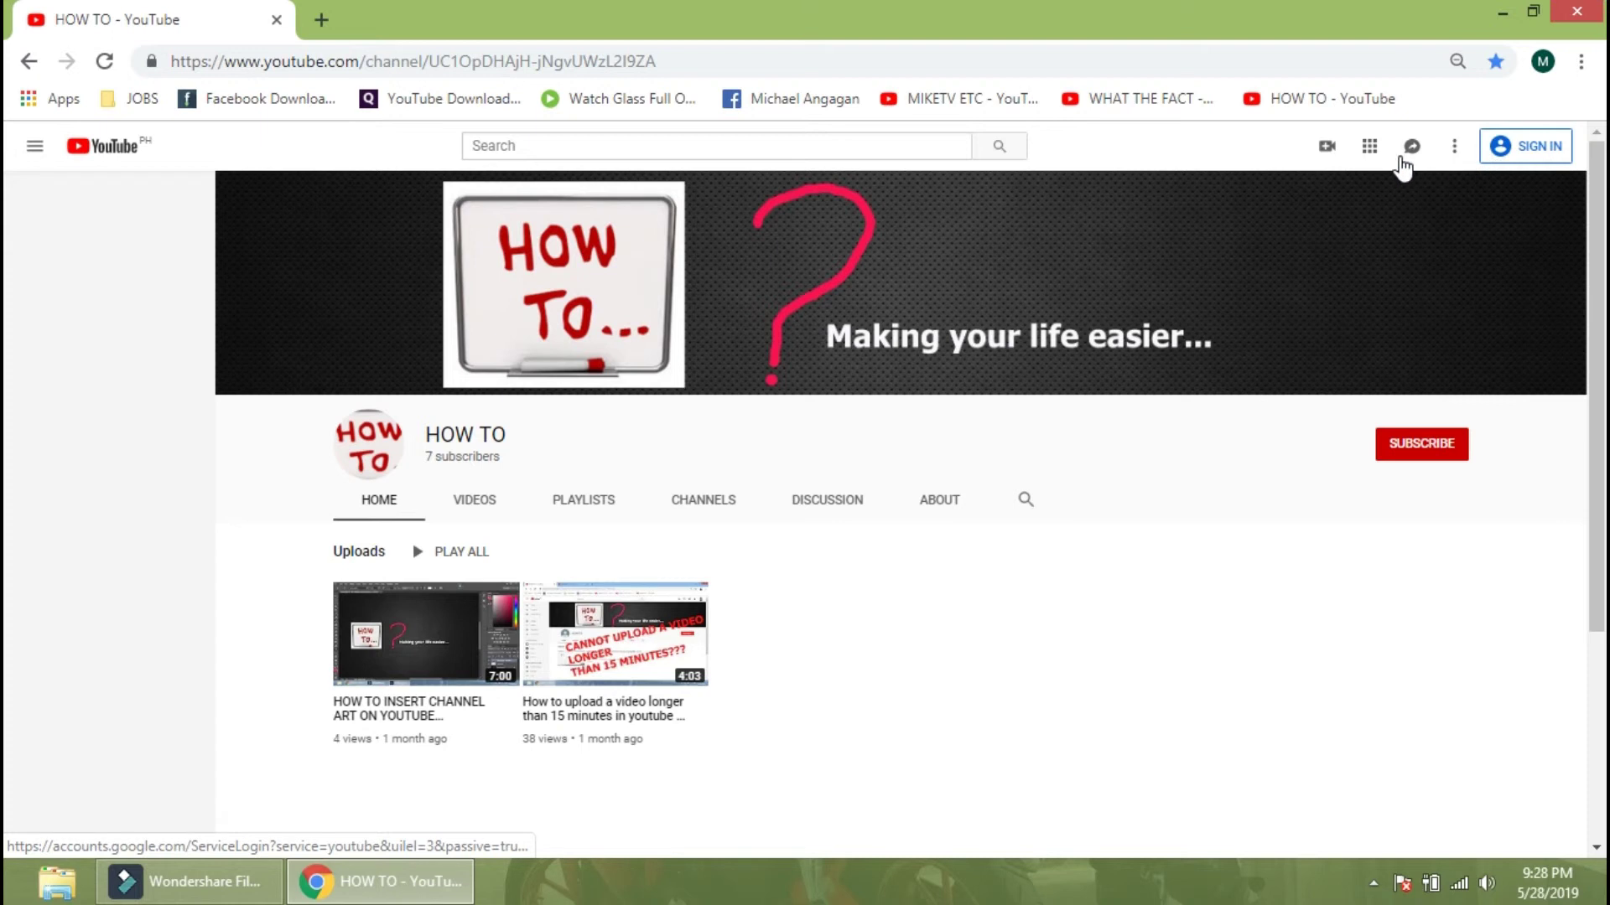
{"action": "left_click", "coordinate": [1565, 147]}
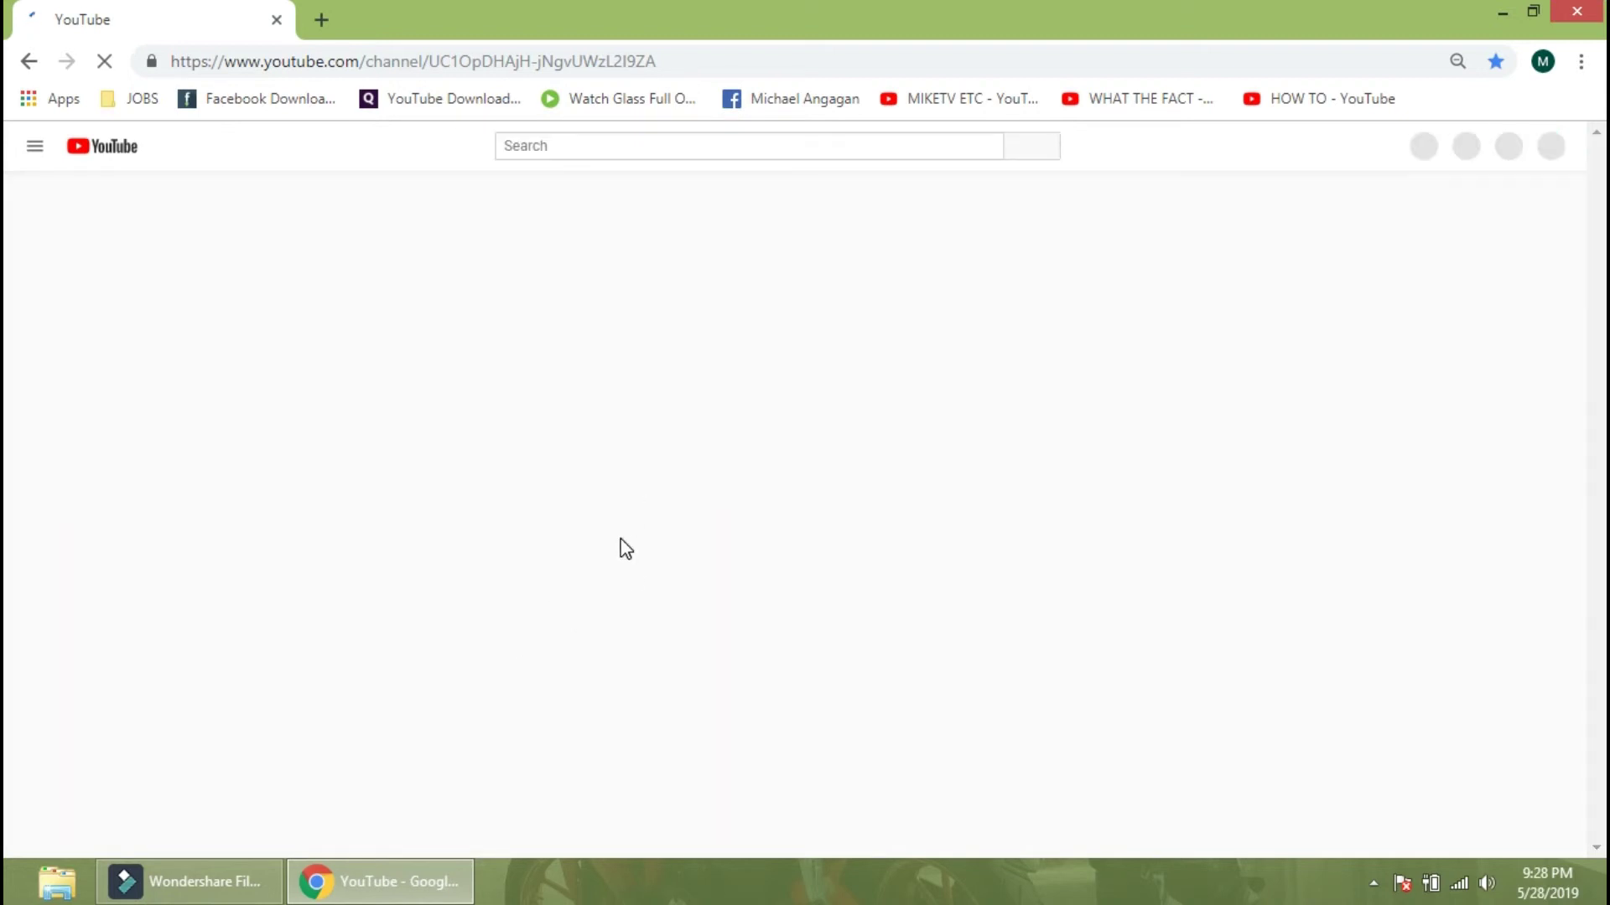
{"action": "scroll", "coordinate": [622, 548], "scroll_direction": "down", "scroll_amount": 4}
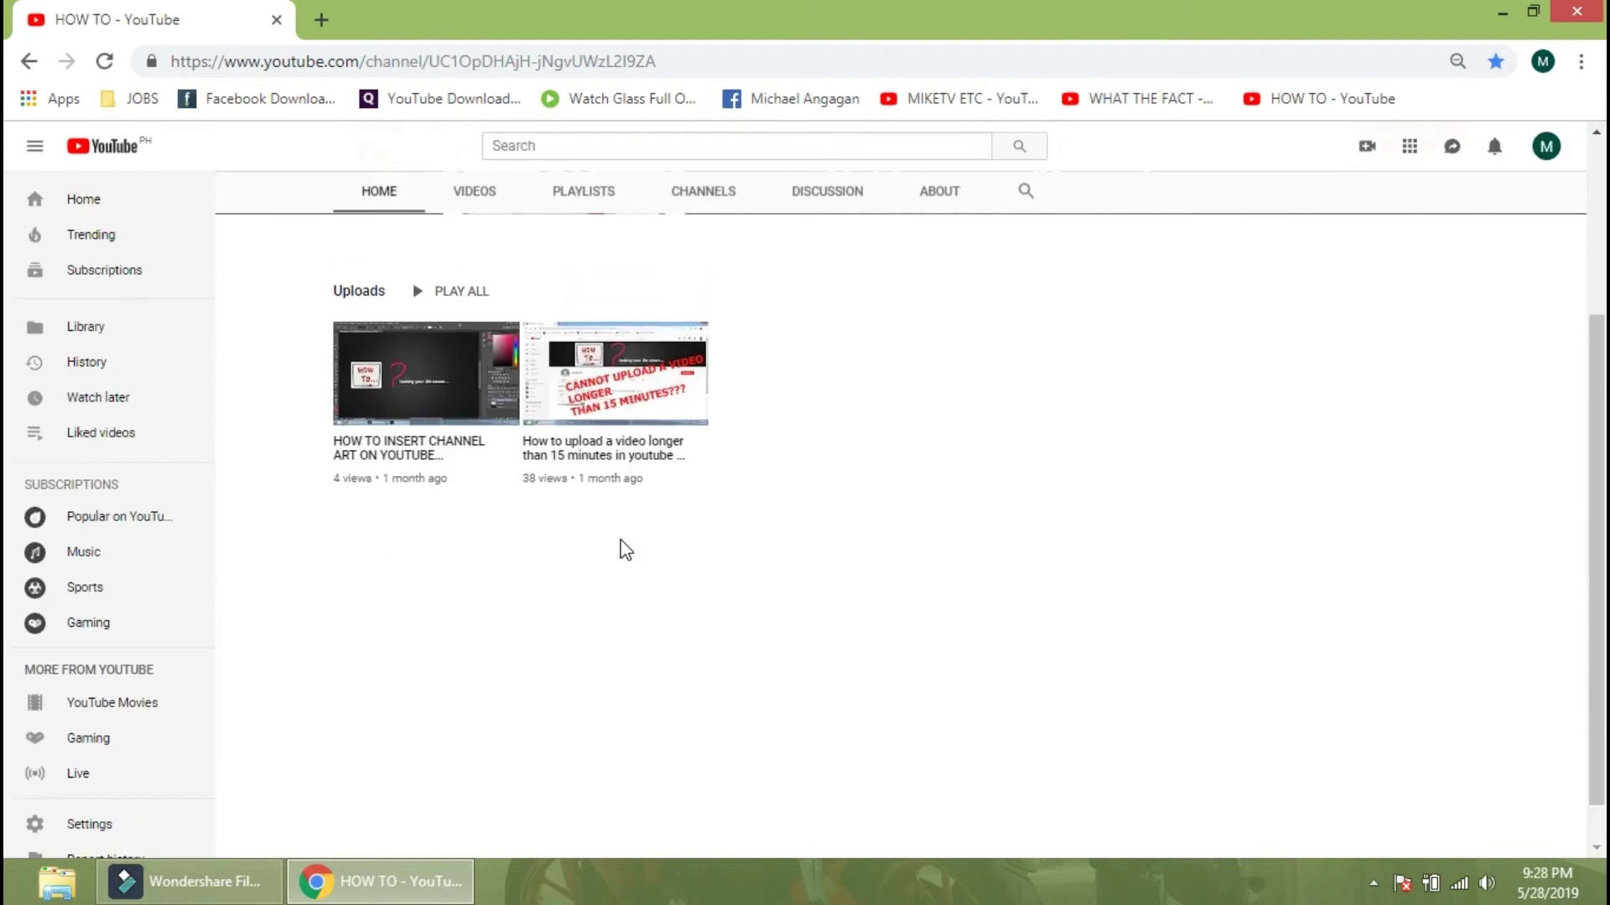
{"action": "scroll", "coordinate": [625, 546], "scroll_direction": "up", "scroll_amount": 4}
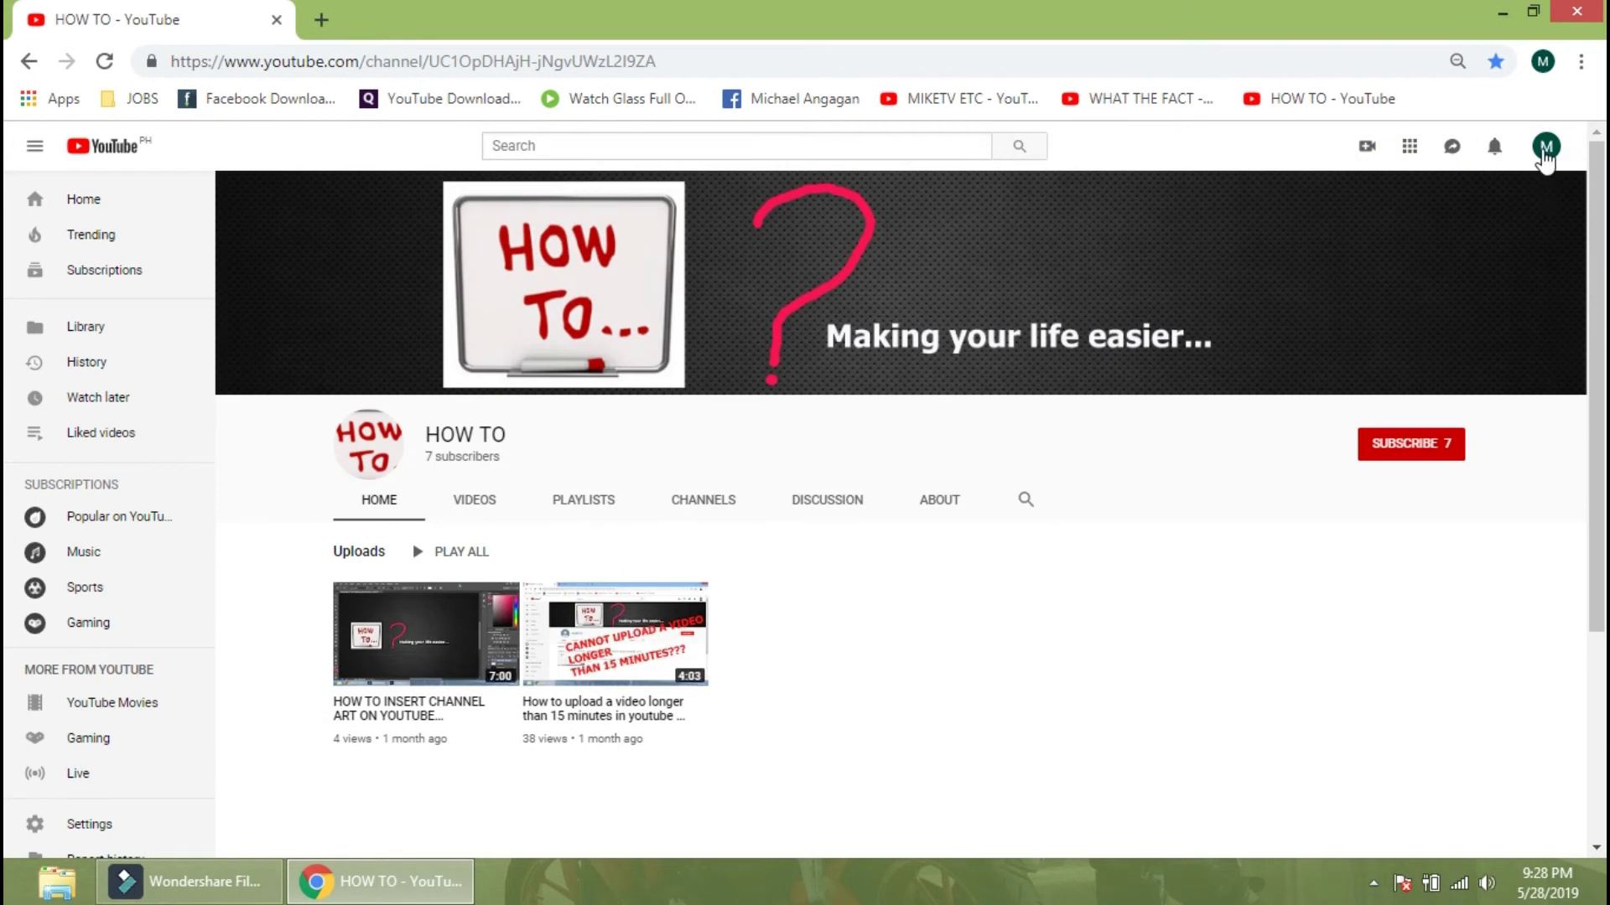
Check the YouTube account menu, then choose Upload video from the camera icon
{"action": "left_click", "coordinate": [1547, 151]}
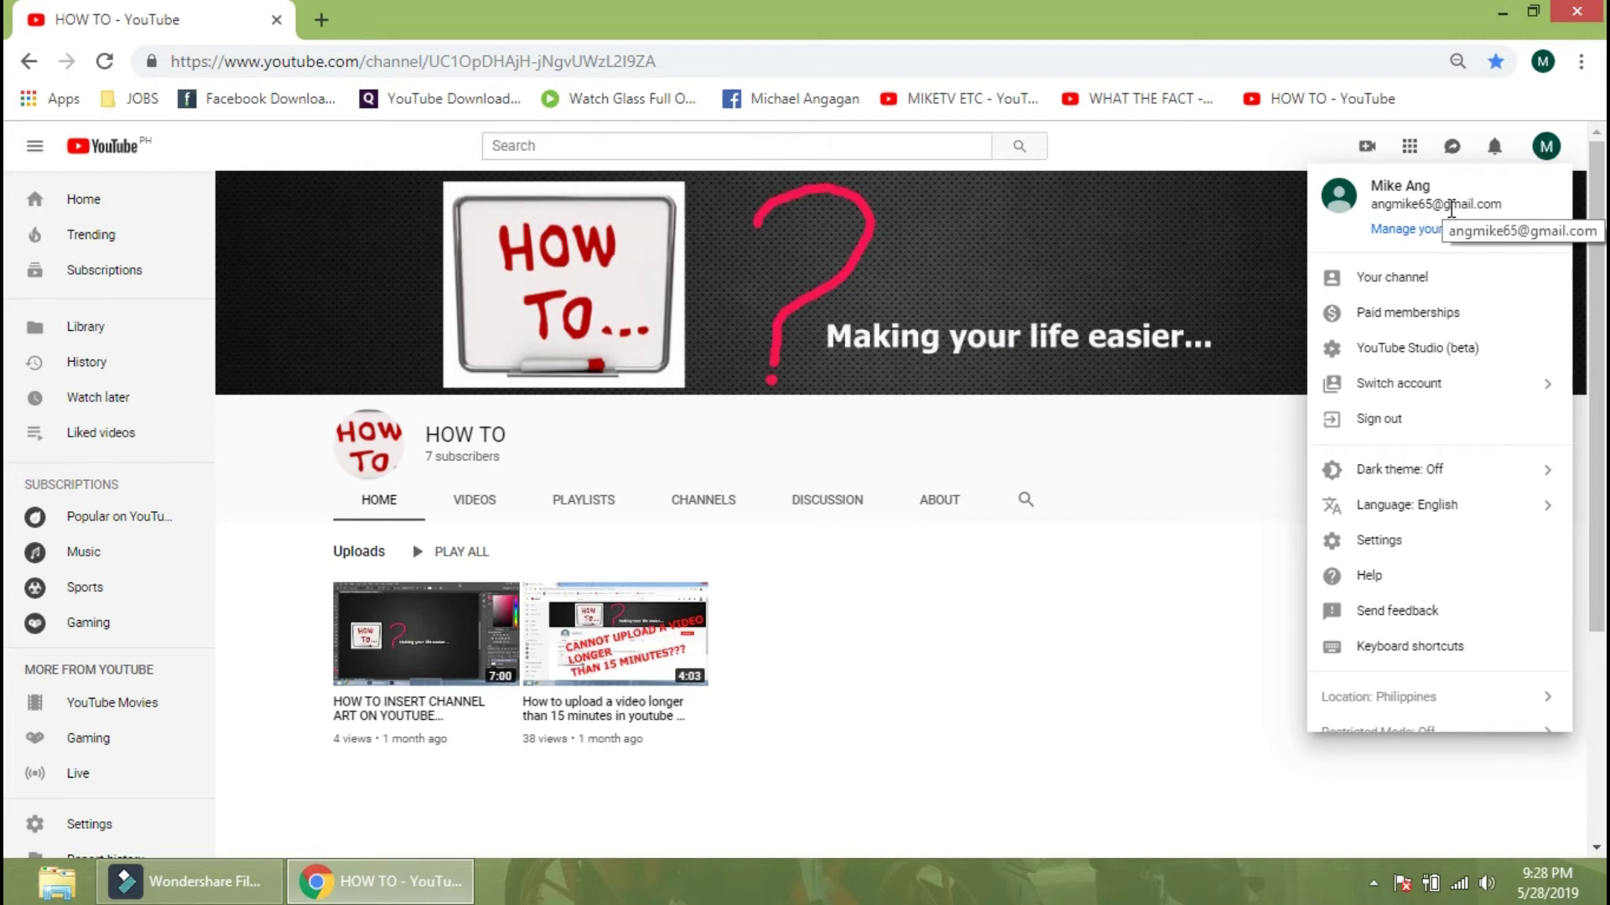
{"action": "triple_click", "coordinate": [1450, 207]}
{"action": "left_click", "coordinate": [1143, 157]}
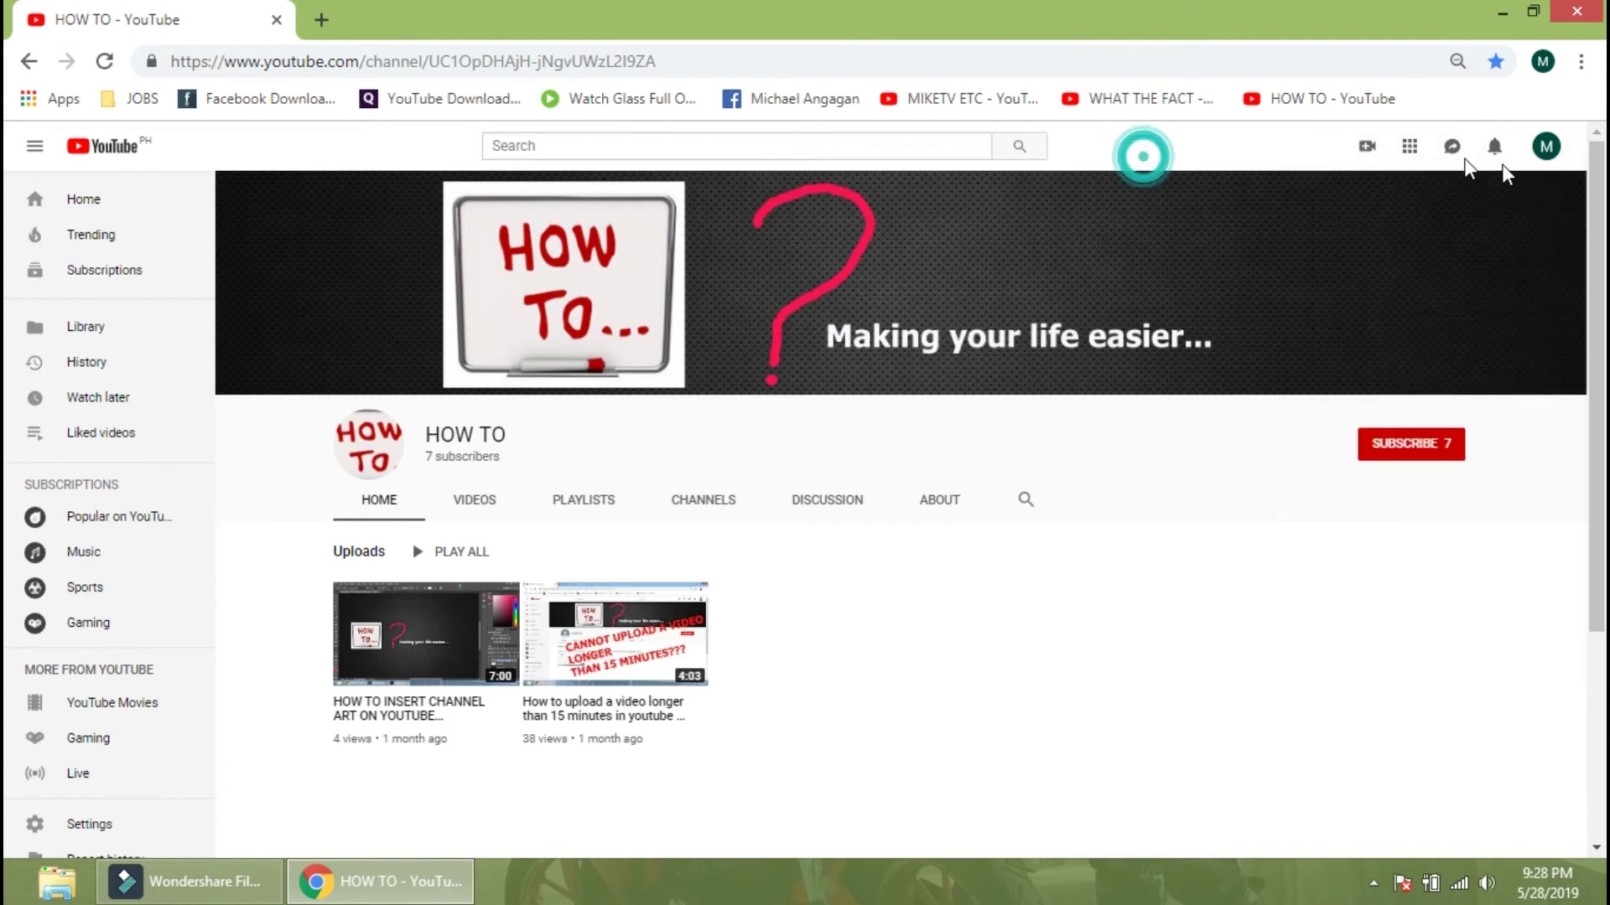
{"action": "left_click", "coordinate": [1545, 149]}
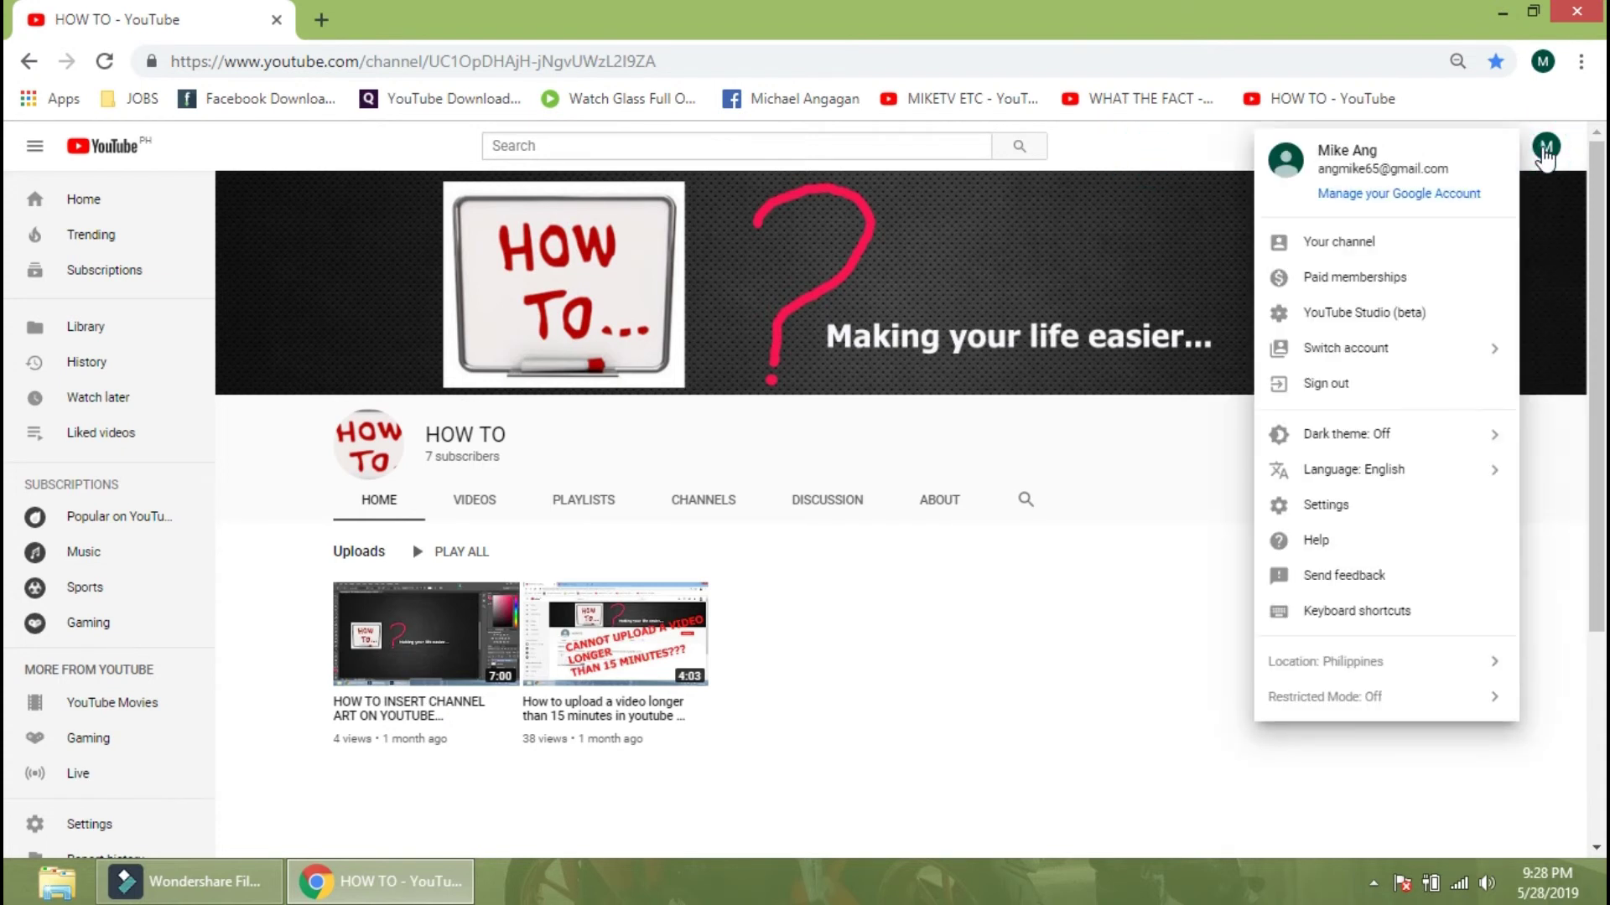
{"action": "left_click", "coordinate": [1215, 129]}
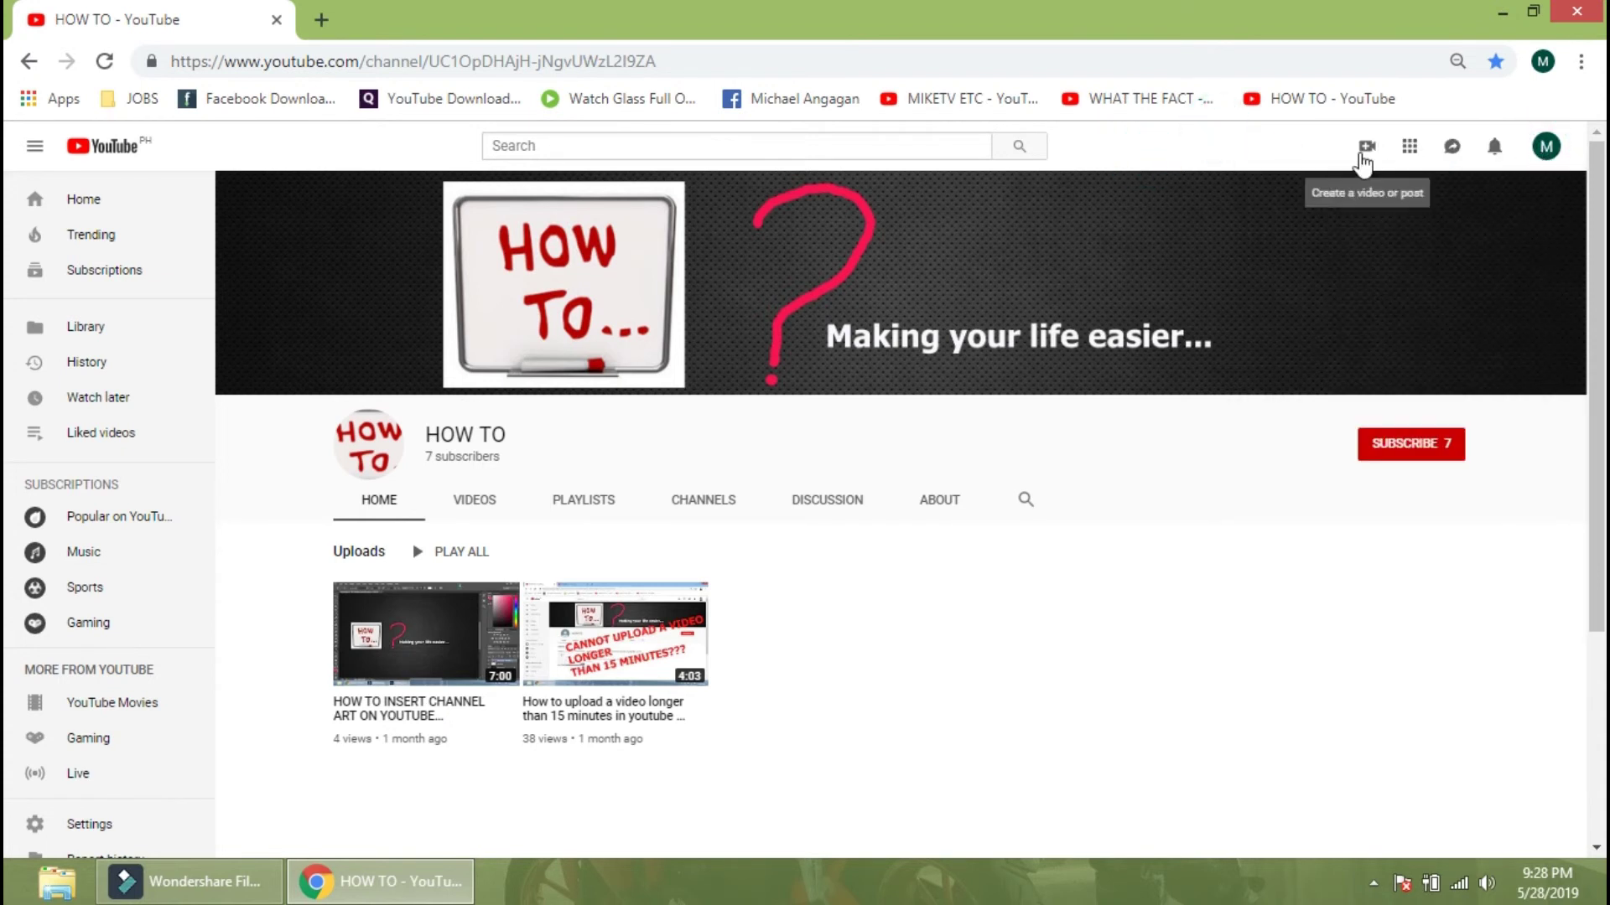
{"action": "left_click", "coordinate": [1367, 151]}
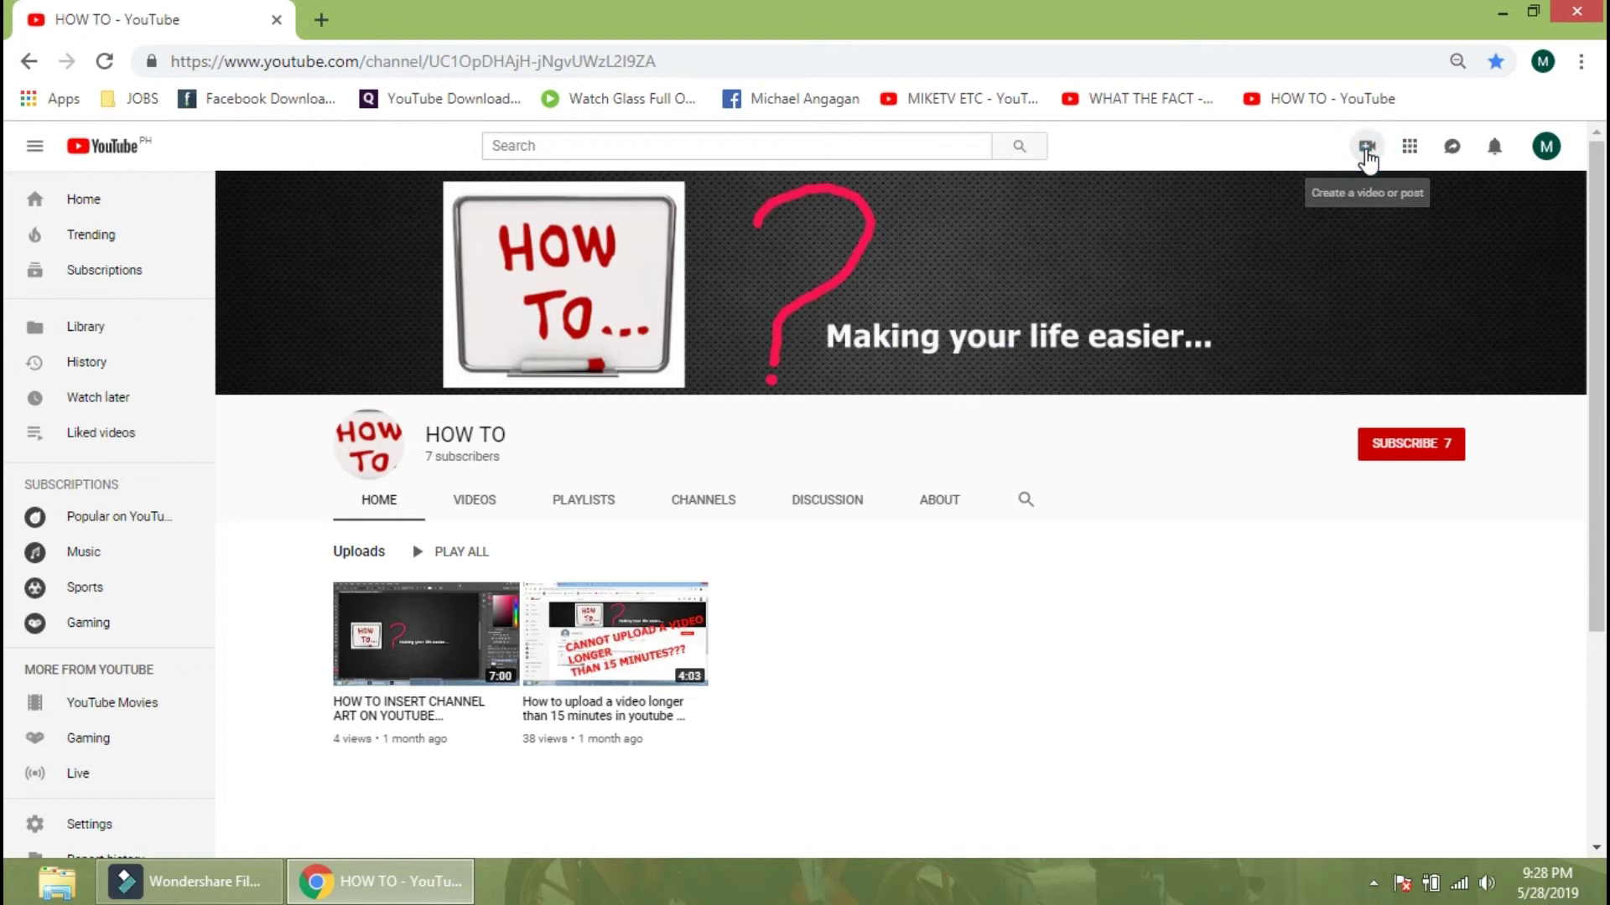
{"action": "left_click", "coordinate": [1407, 198]}
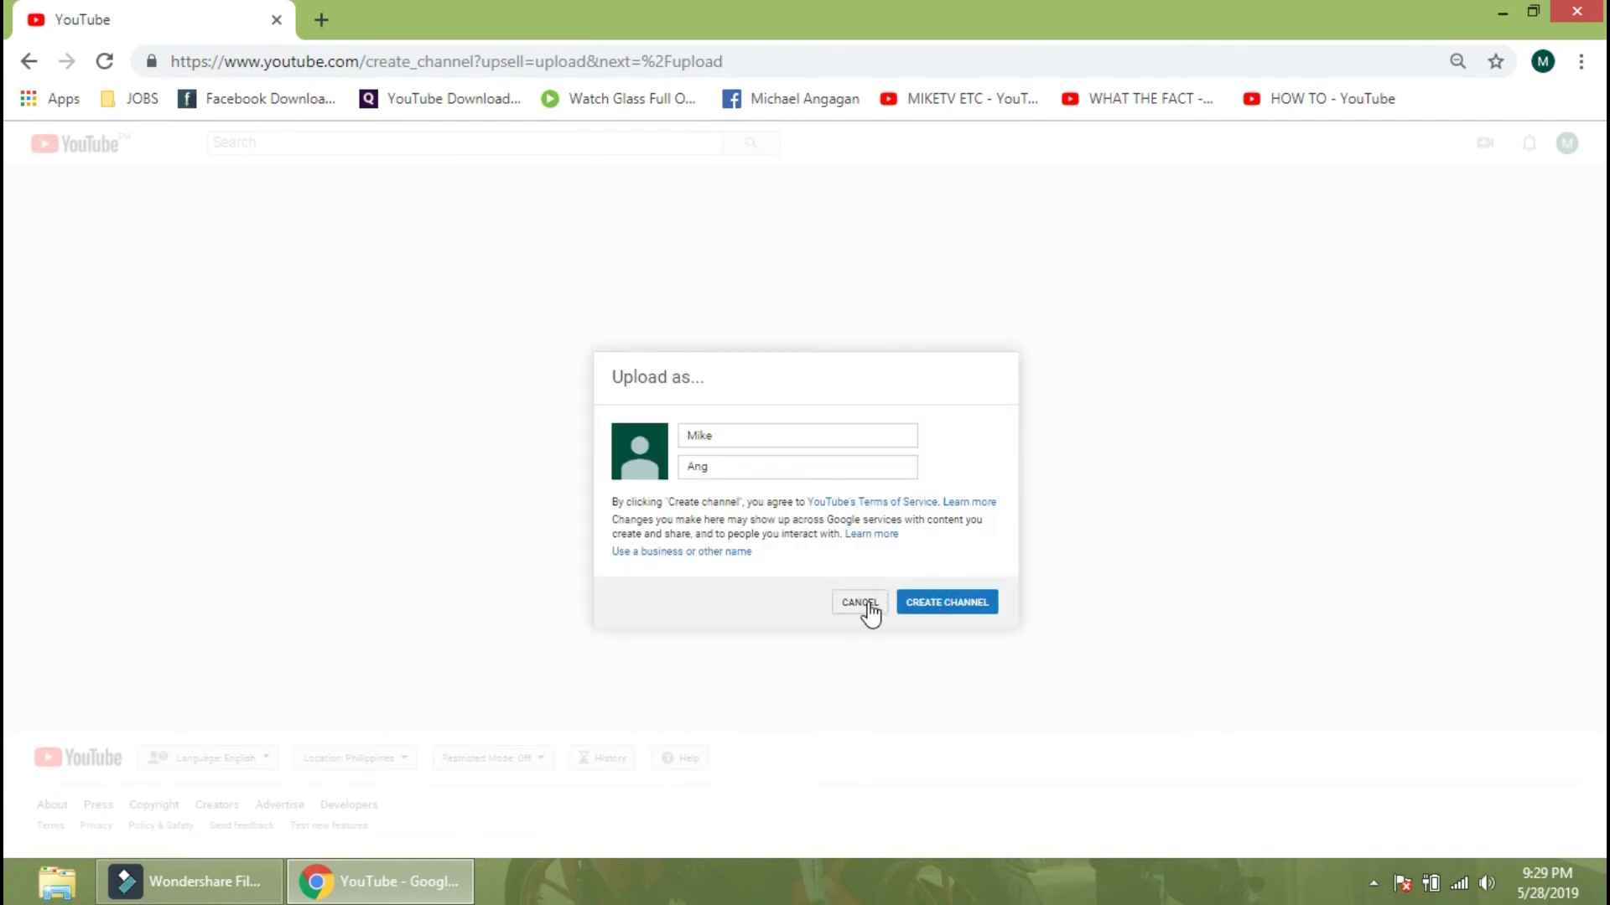
Cancel the Upload as… prompt, leaving YouTube on the HOW TO channel page with its two videos
{"action": "left_click", "coordinate": [863, 604]}
{"action": "left_click", "coordinate": [790, 162]}
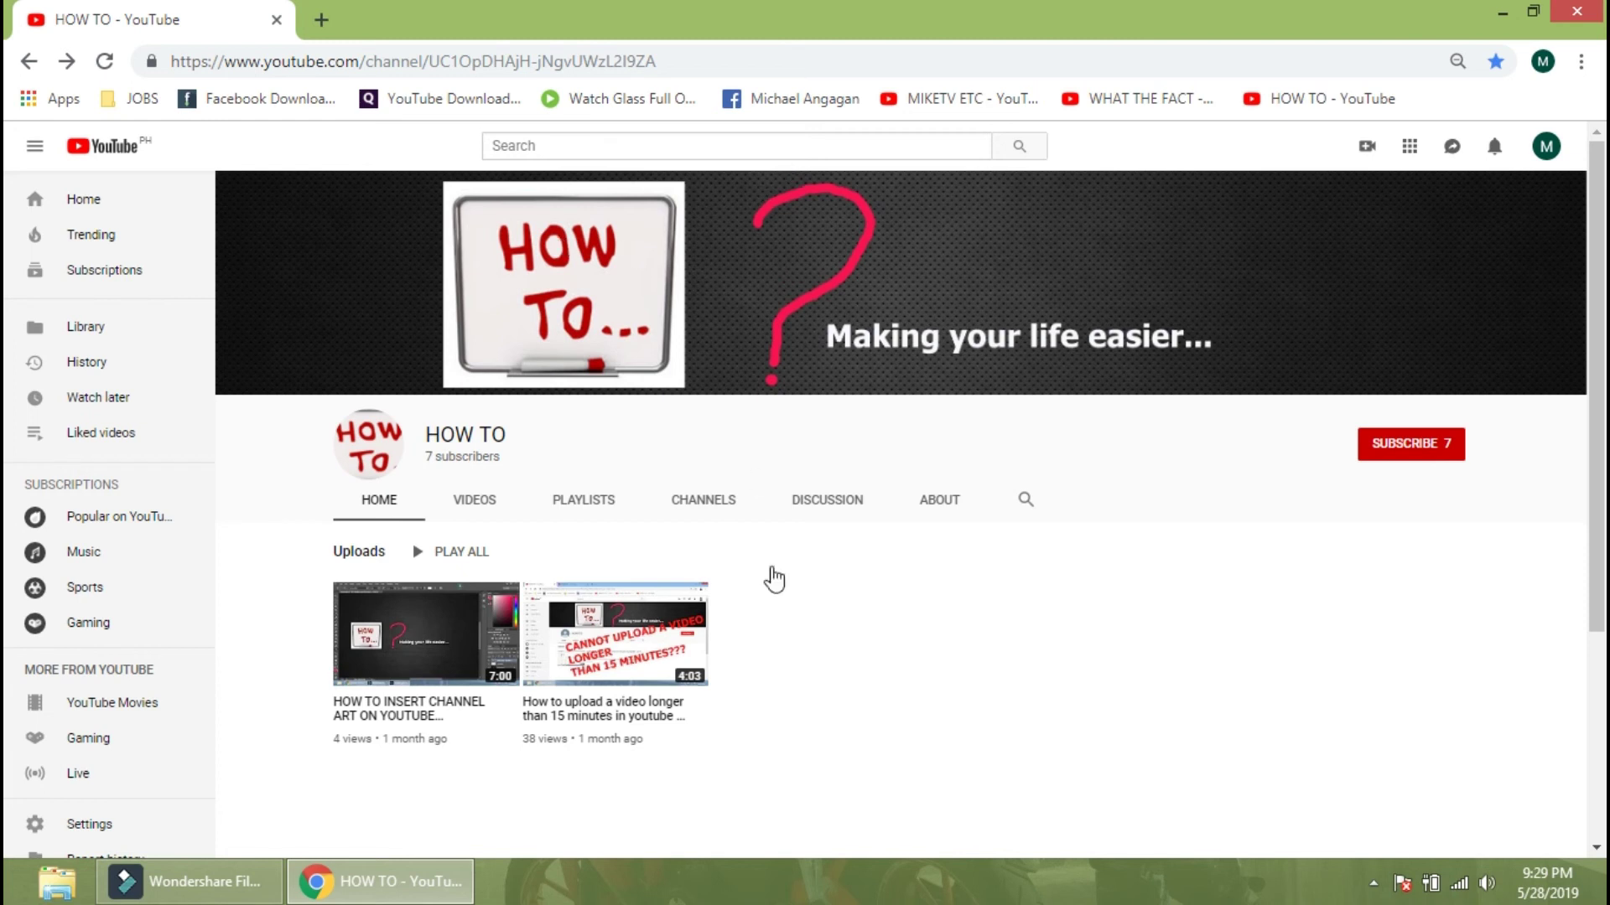
{"action": "left_click", "coordinate": [869, 430]}
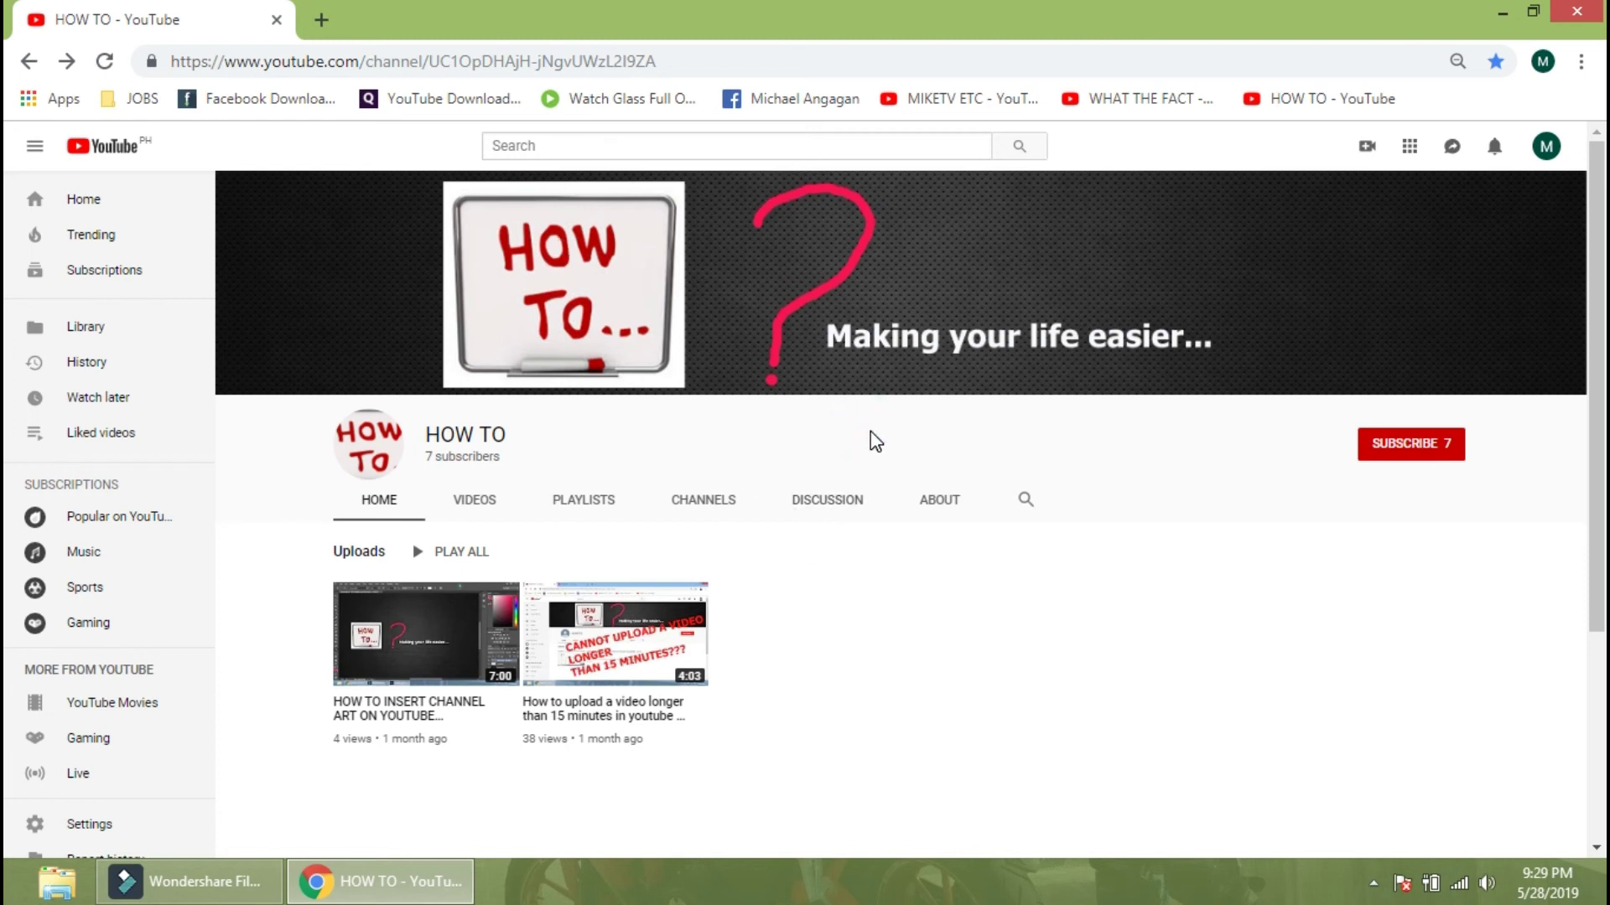